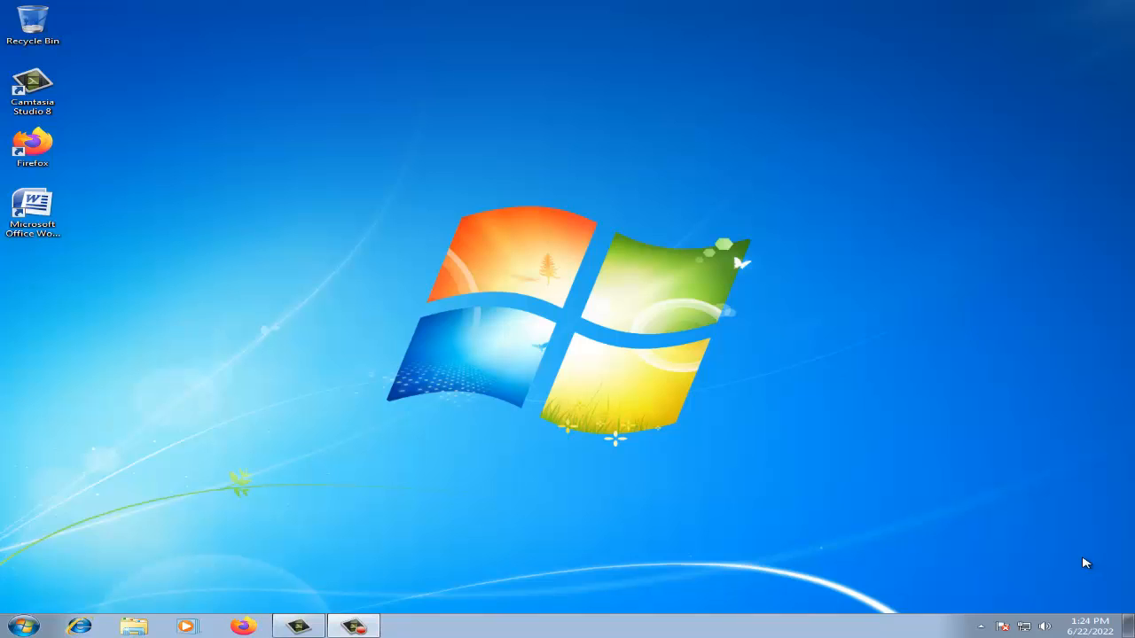
Step: Open Microsoft Word and insert a table with four columns and five rows in the blank document
{"action": "left_click", "coordinate": [31, 210]}
{"action": "double_click", "coordinate": [31, 209]}
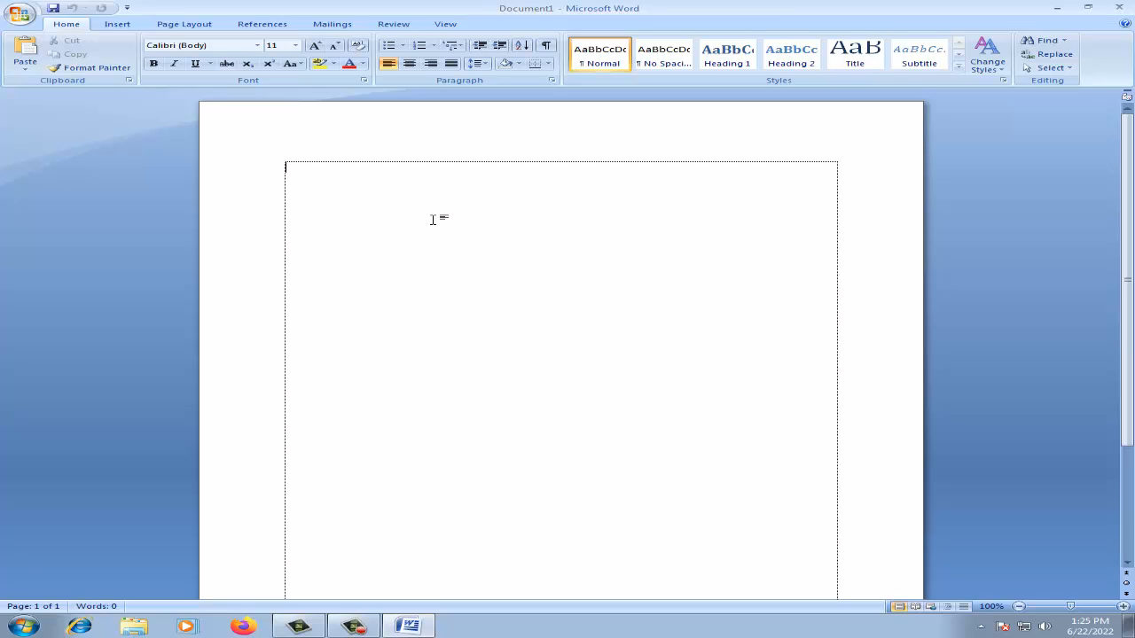
{"action": "double_click", "coordinate": [322, 203]}
{"action": "left_click", "coordinate": [117, 24]}
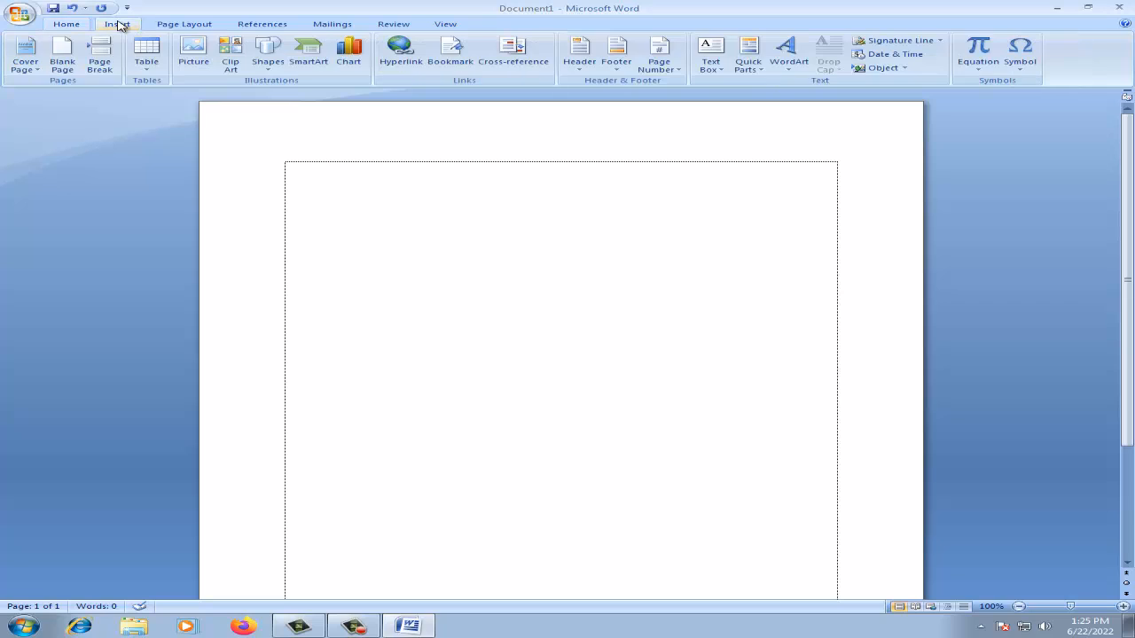
{"action": "left_click", "coordinate": [147, 58]}
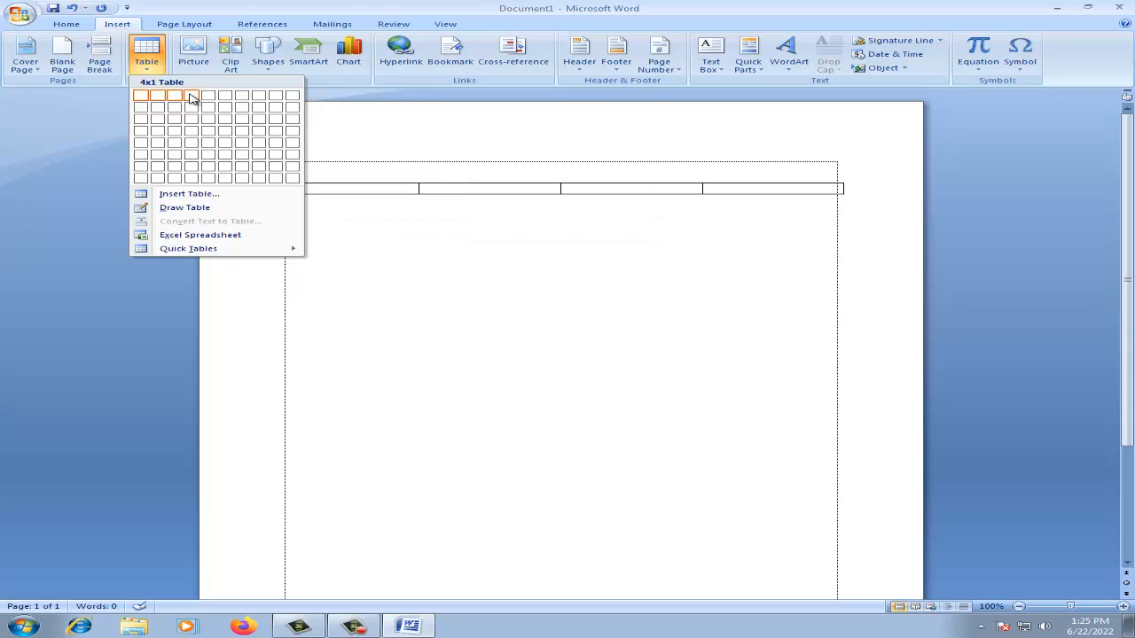
{"action": "left_click", "coordinate": [191, 144]}
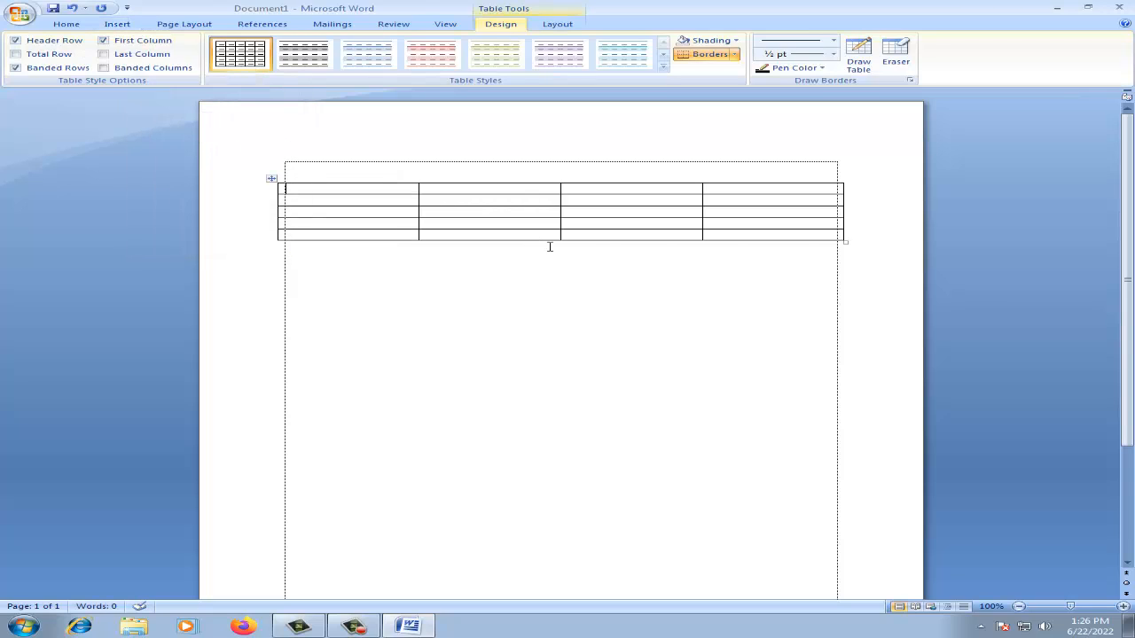
Step: Insert a second table below the first by specifying four columns and five rows
{"action": "left_click", "coordinate": [507, 263]}
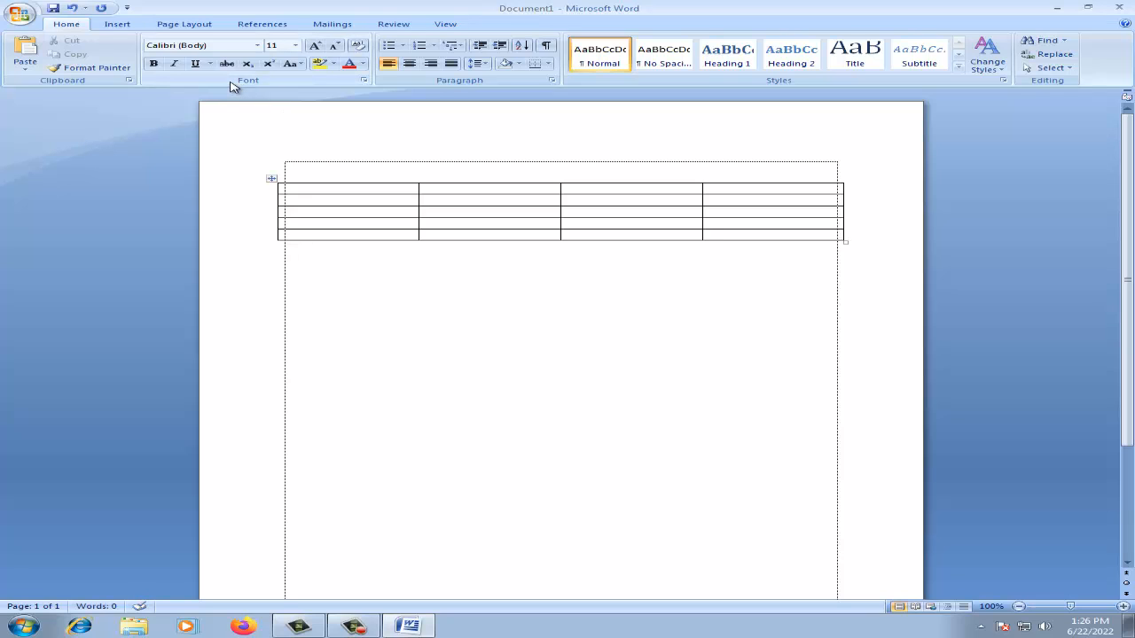
{"action": "left_click", "coordinate": [133, 25]}
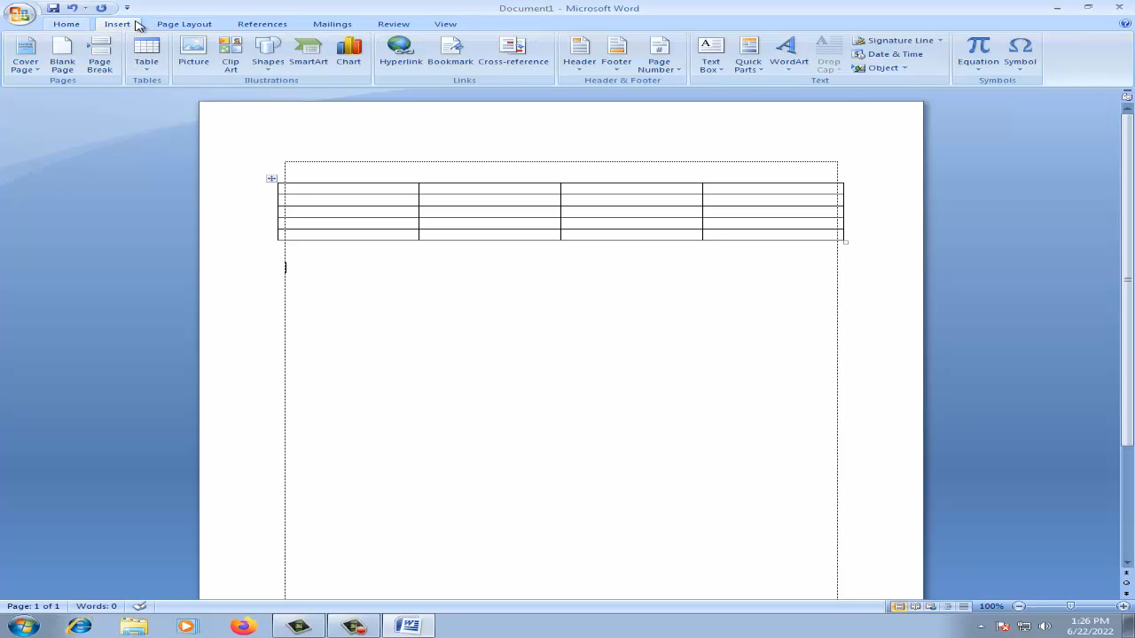
{"action": "left_click", "coordinate": [147, 50]}
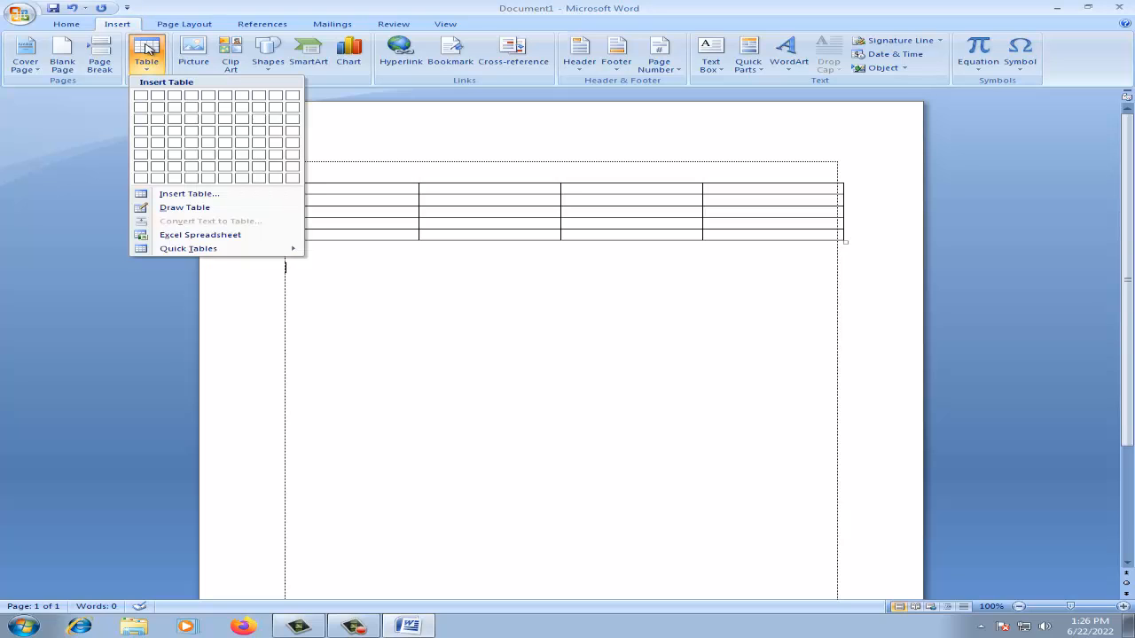
{"action": "left_click", "coordinate": [182, 195]}
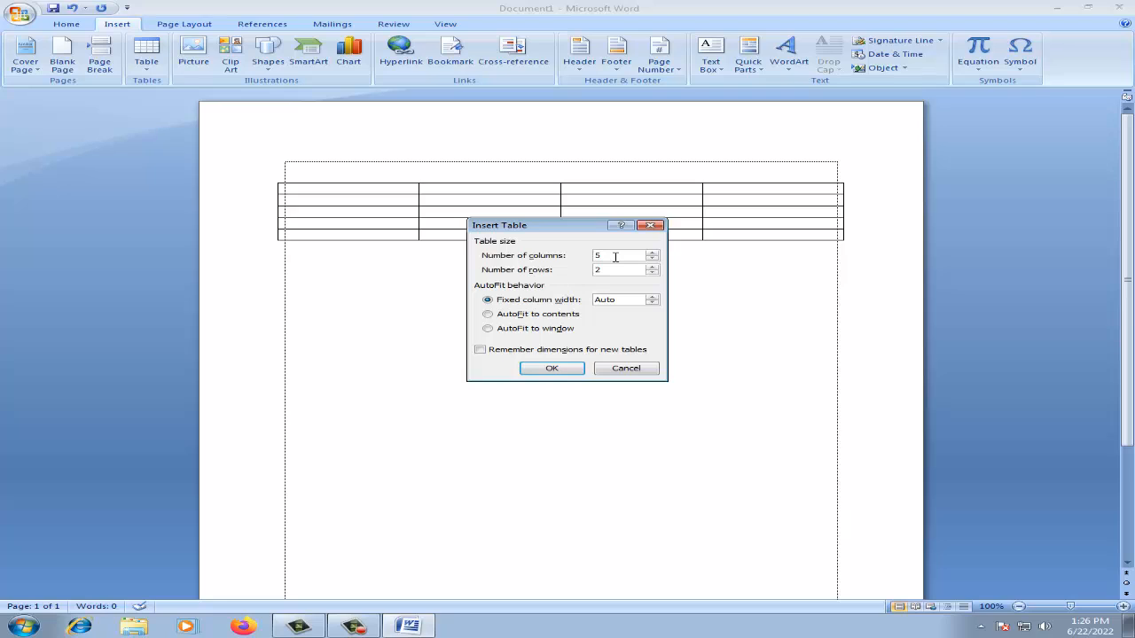
{"action": "key", "text": "BackSpace"}
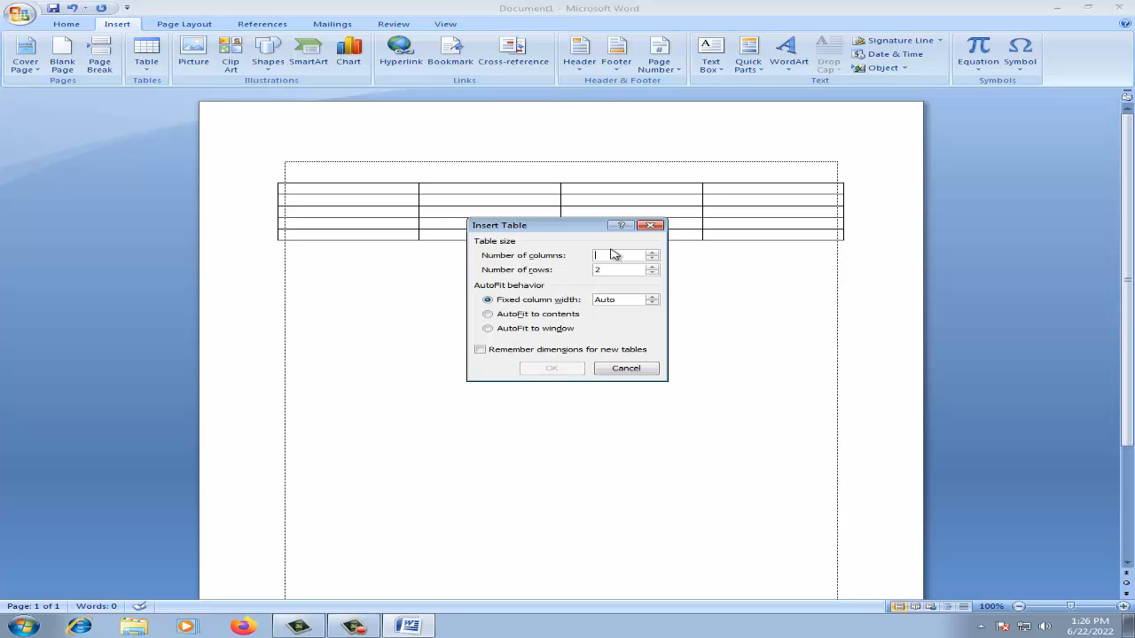
{"action": "type", "text": "4"}
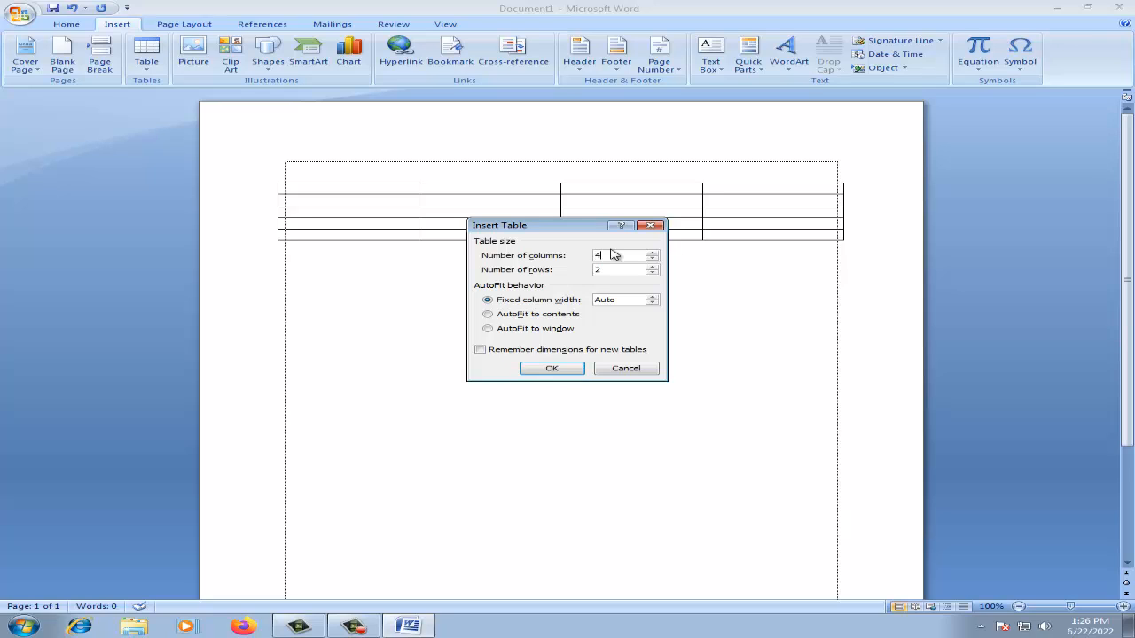
{"action": "key", "text": "Tab"}
{"action": "left_click", "coordinate": [550, 371]}
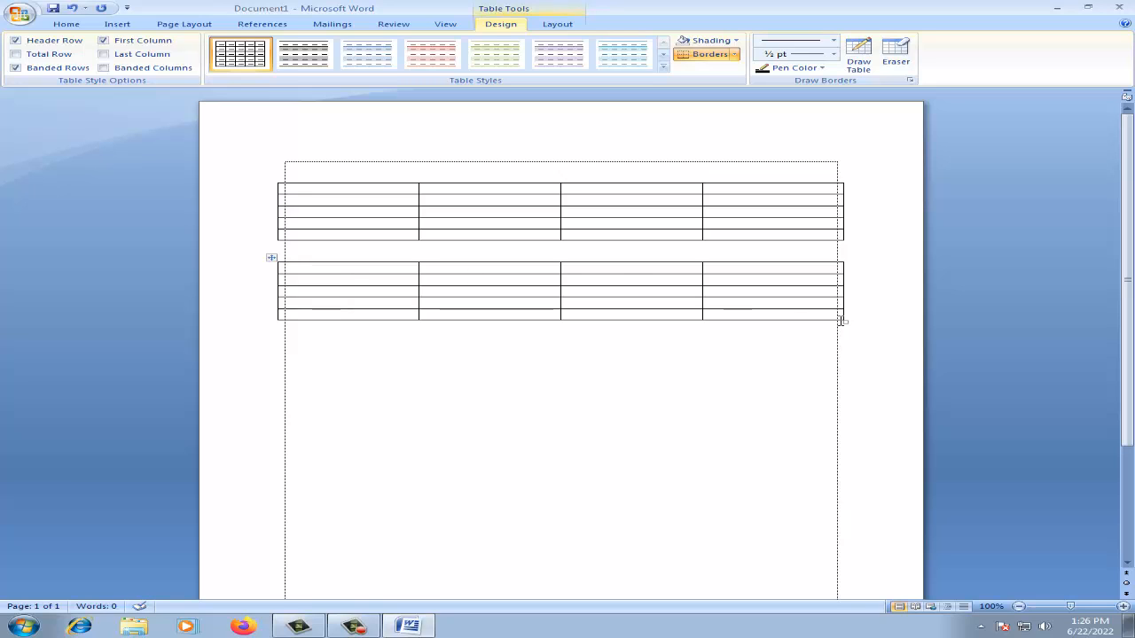
{"action": "left_click_drag", "start_coordinate": [744, 315], "coordinate": [268, 257]}
{"action": "left_click_drag", "start_coordinate": [314, 182], "coordinate": [769, 255]}
{"action": "left_click", "coordinate": [628, 340]}
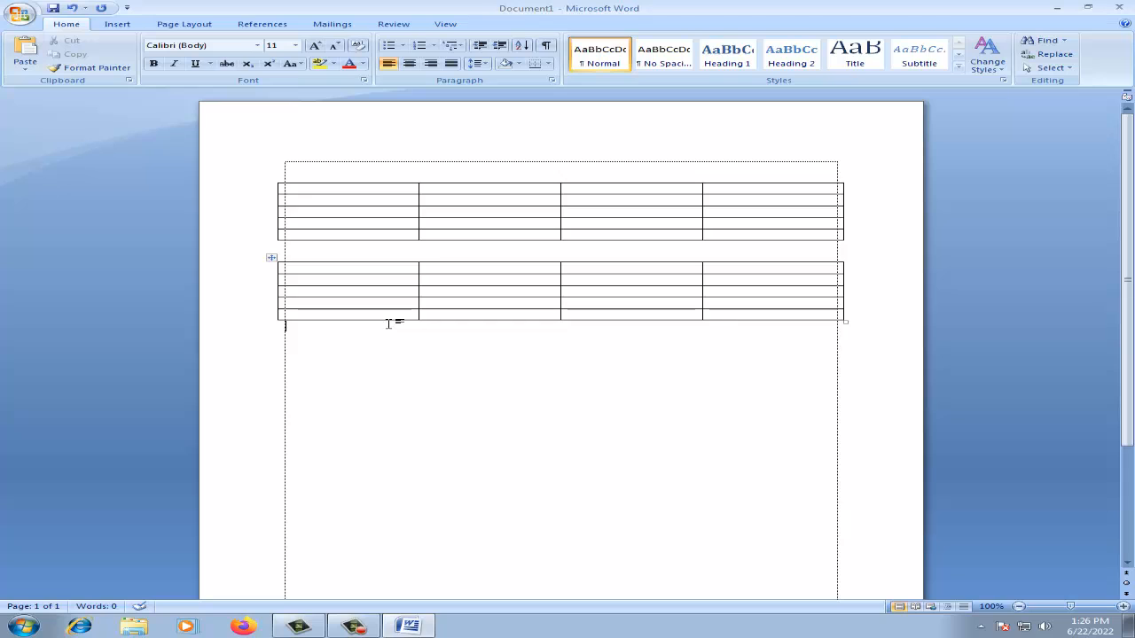
{"action": "left_click", "coordinate": [120, 24]}
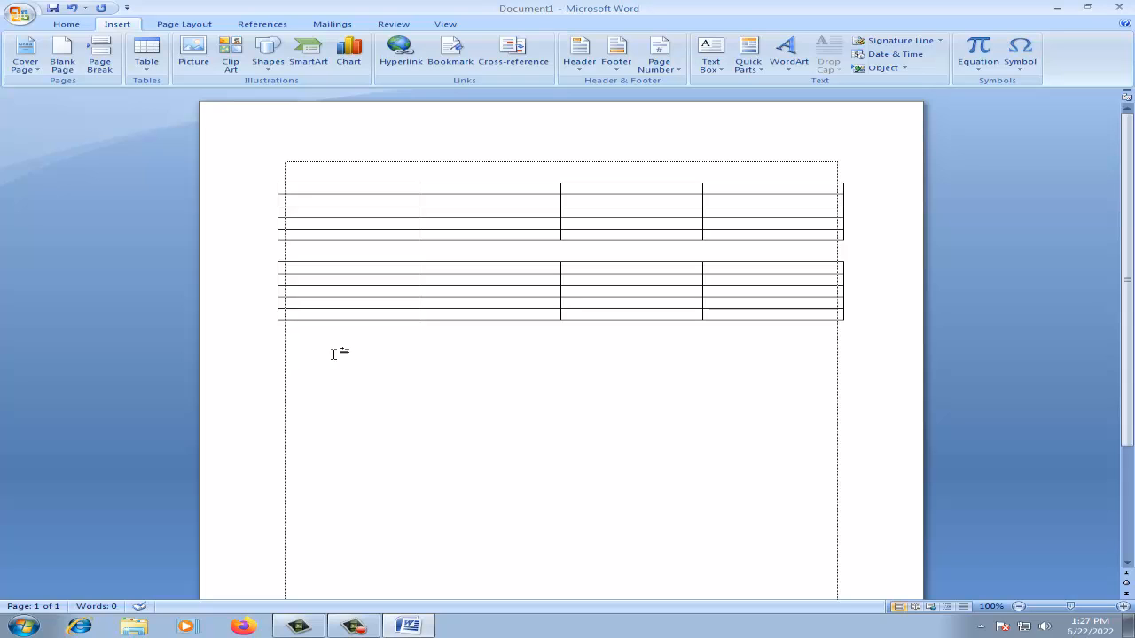
{"action": "left_click", "coordinate": [147, 55]}
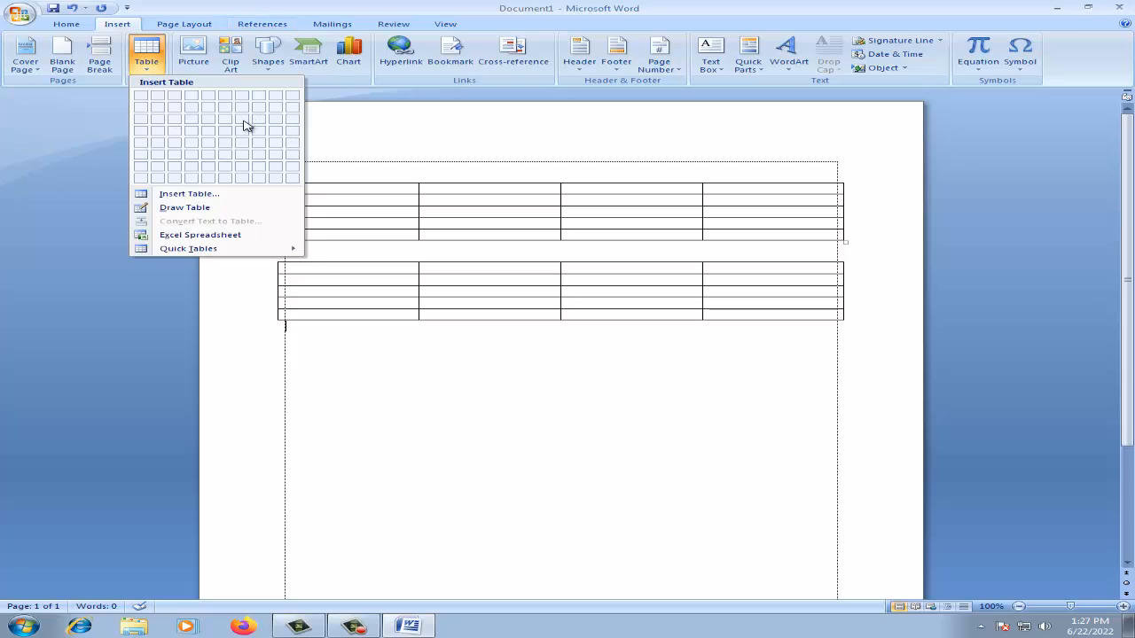
{"action": "left_click", "coordinate": [298, 323]}
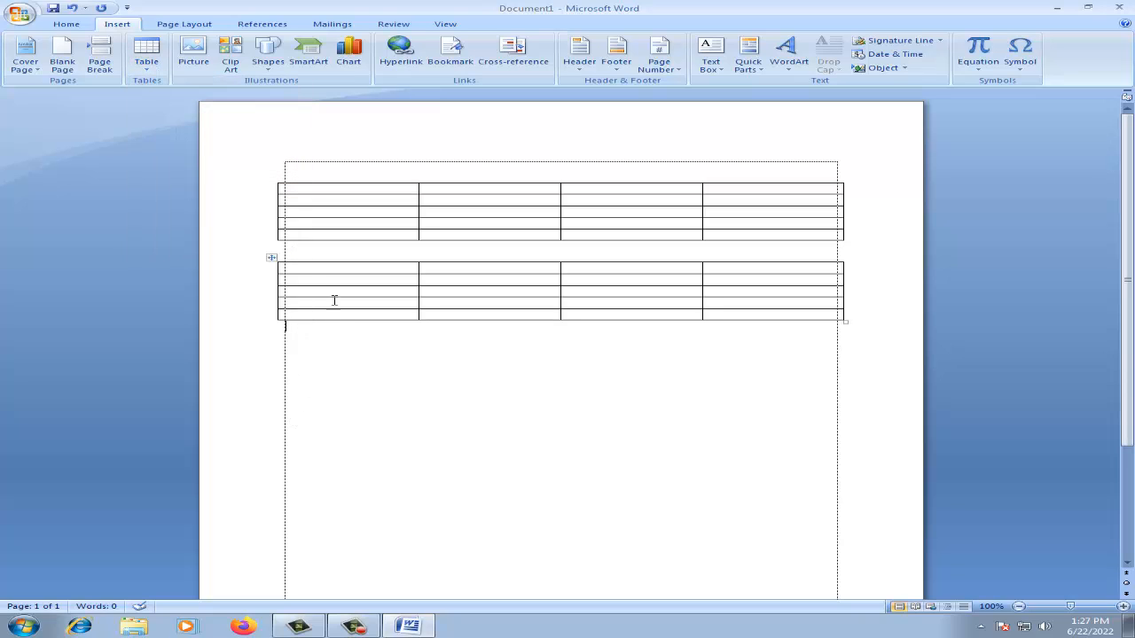
Step: Delete the second table together with the empty line above it
{"action": "left_click_drag", "start_coordinate": [299, 256], "coordinate": [844, 322]}
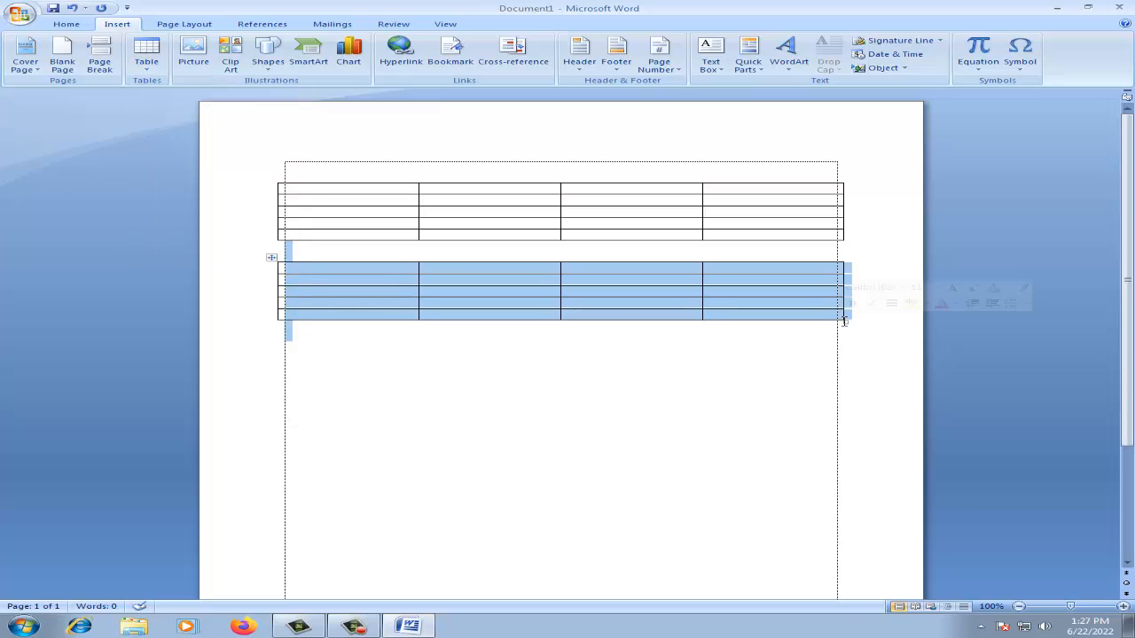
{"action": "key", "text": "Delete"}
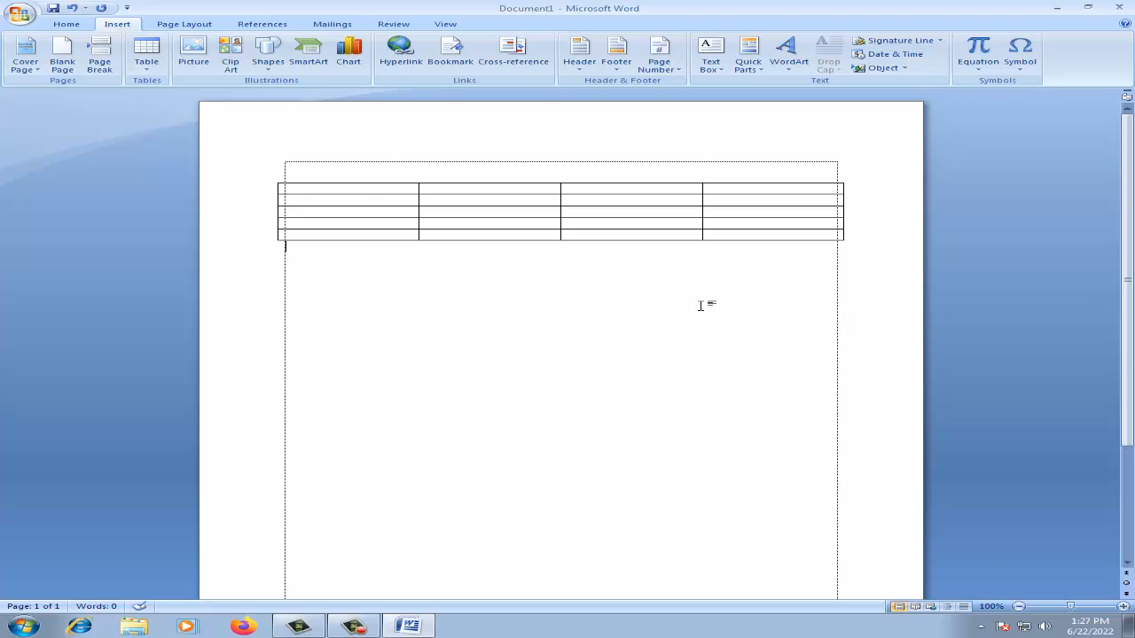
Step: Fill the table's first row with the headings No, Nama, Kelas and Keterangan
{"action": "left_click", "coordinate": [365, 189]}
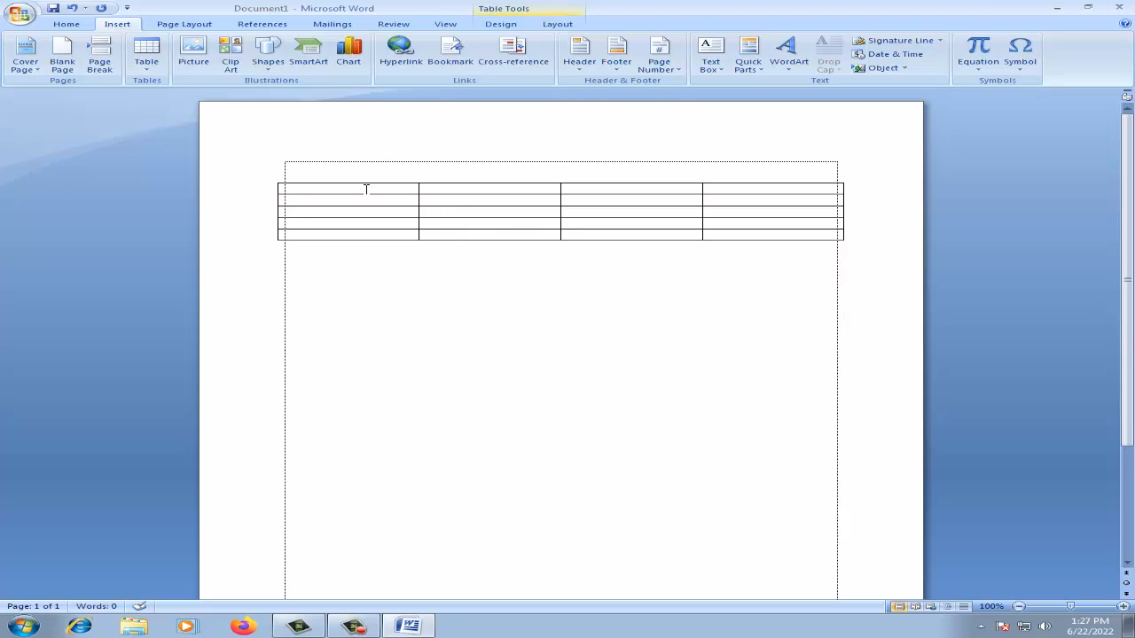
{"action": "type", "text": "No"}
{"action": "key", "text": "Tab"}
{"action": "type", "text": "N"}
{"action": "type", "text": "ama "}
{"action": "type", "text": "Kela"}
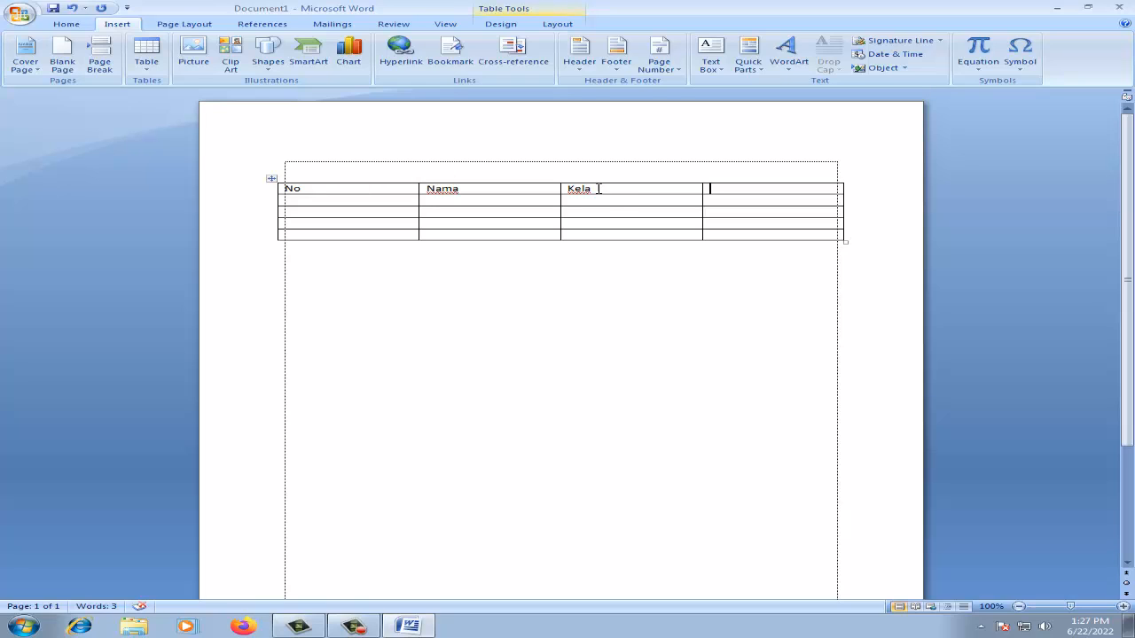
{"action": "type", "text": "s"}
{"action": "key", "text": "Tab"}
{"action": "type", "text": "Keteranga"}
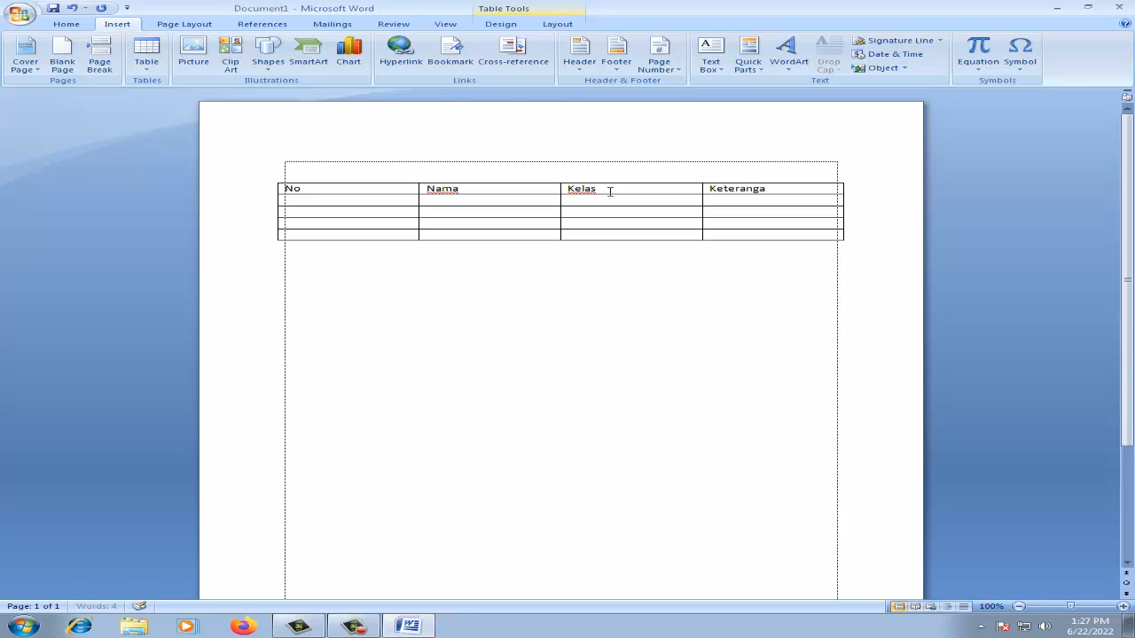
{"action": "type", "text": "n"}
Step: Resize the No column to about 0.45", Nama to about 1.88" and Kelas to about 1.69" wide
{"action": "left_click_drag", "start_coordinate": [413, 192], "coordinate": [314, 192]}
{"action": "left_click_drag", "start_coordinate": [561, 191], "coordinate": [477, 188]}
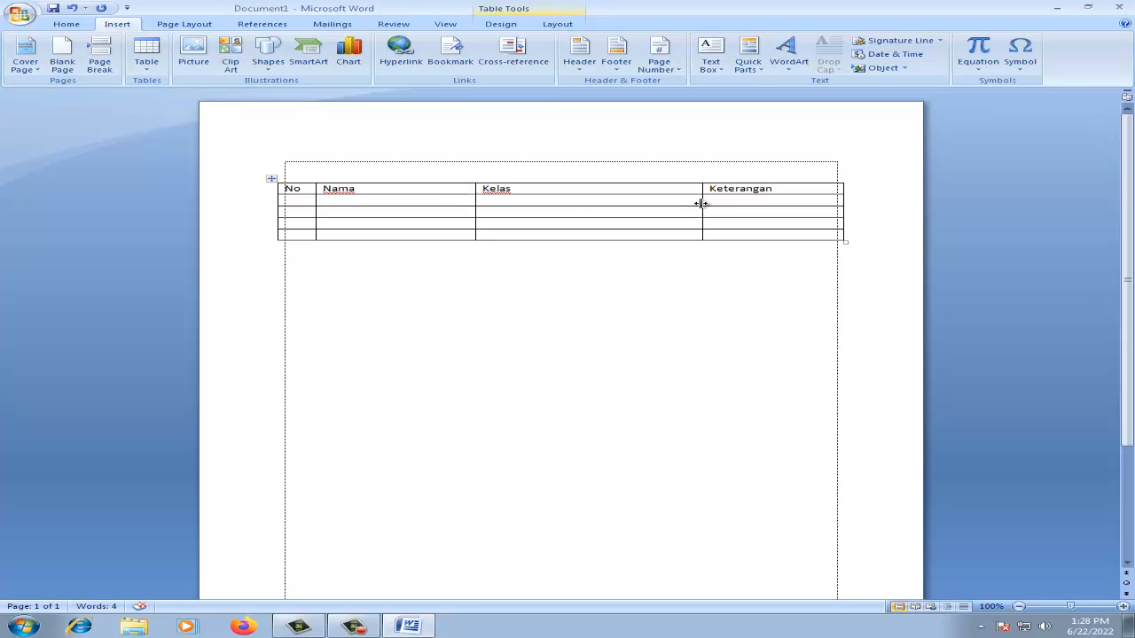
{"action": "left_click_drag", "start_coordinate": [699, 221], "coordinate": [619, 220]}
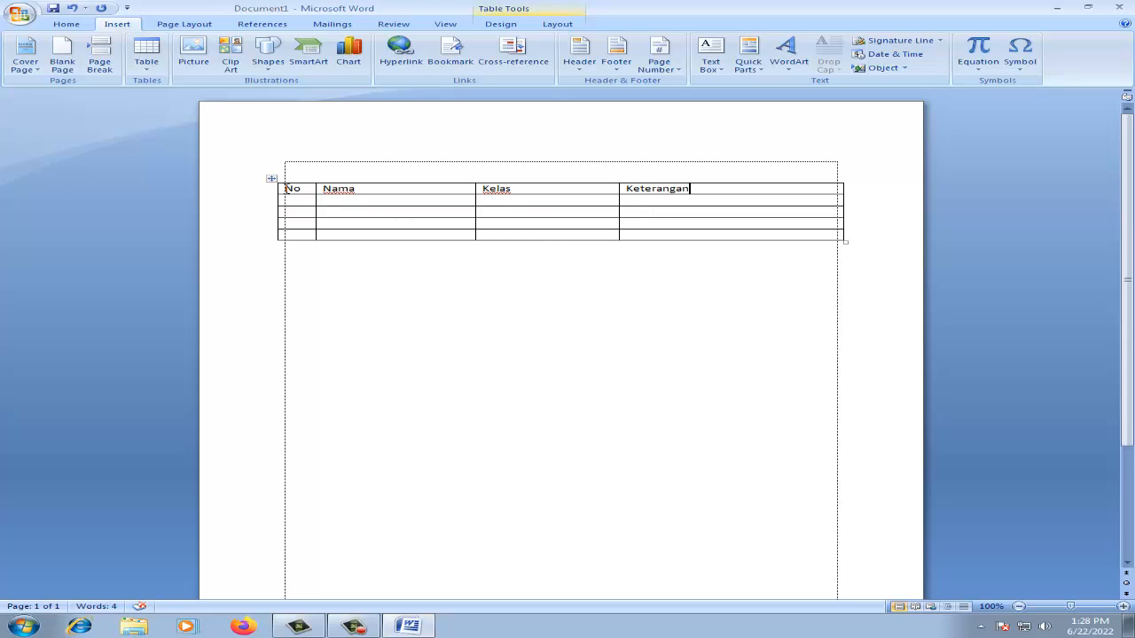
Step: Center the header row's text horizontally and vertically, and increase the row's height to about 0.45"
{"action": "left_click_drag", "start_coordinate": [286, 188], "coordinate": [712, 193]}
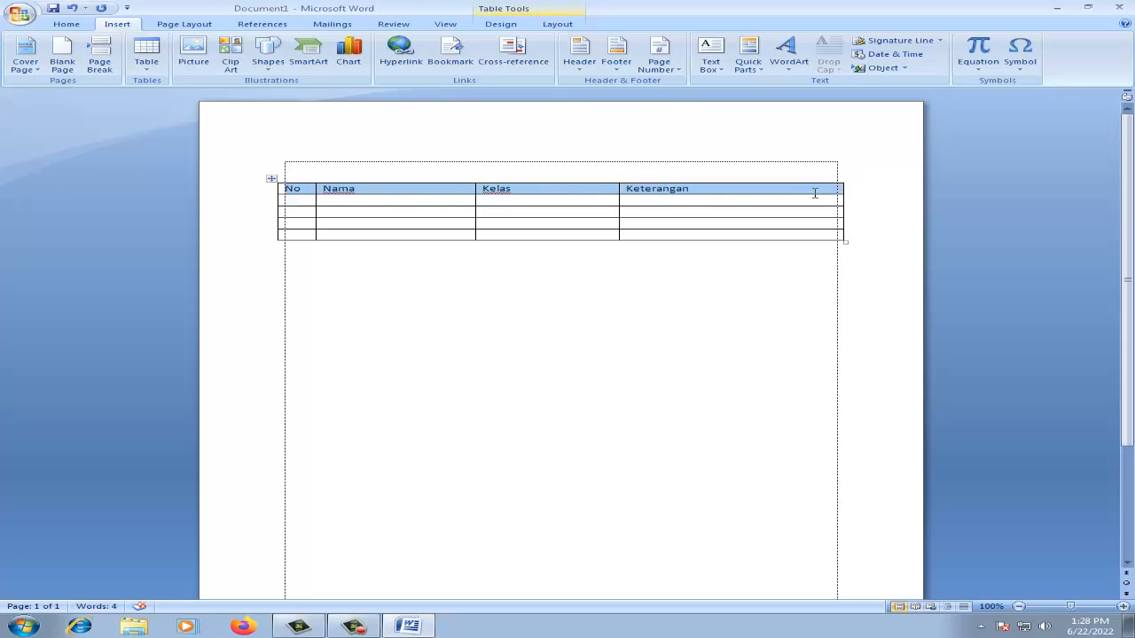
{"action": "left_click_drag", "start_coordinate": [815, 194], "coordinate": [817, 193]}
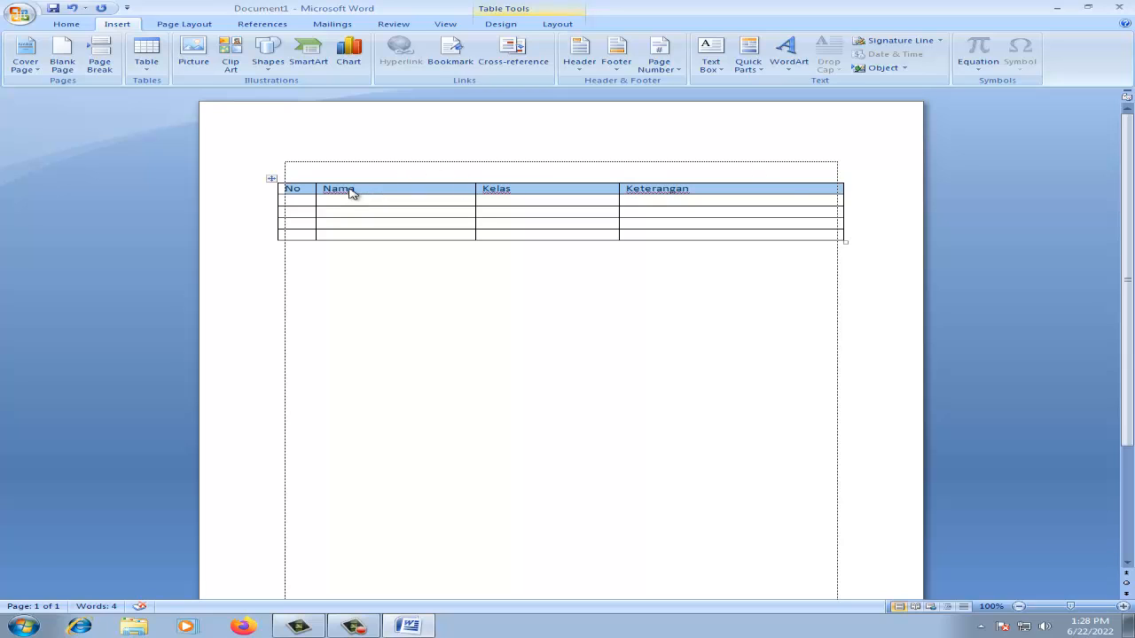
{"action": "left_click", "coordinate": [549, 27]}
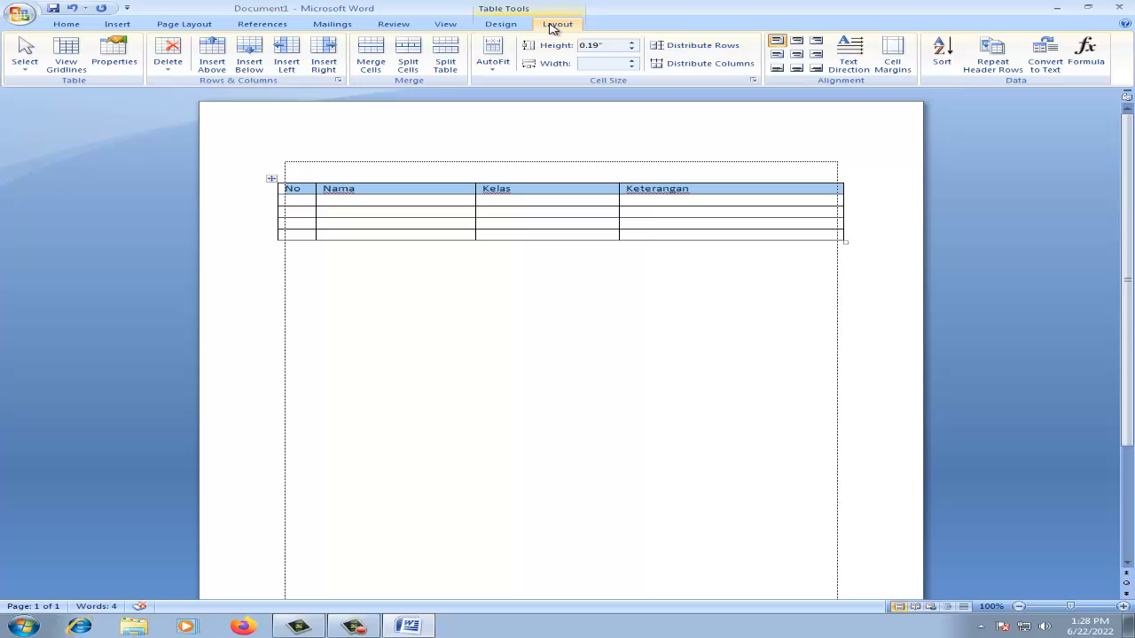
{"action": "left_click", "coordinate": [796, 55]}
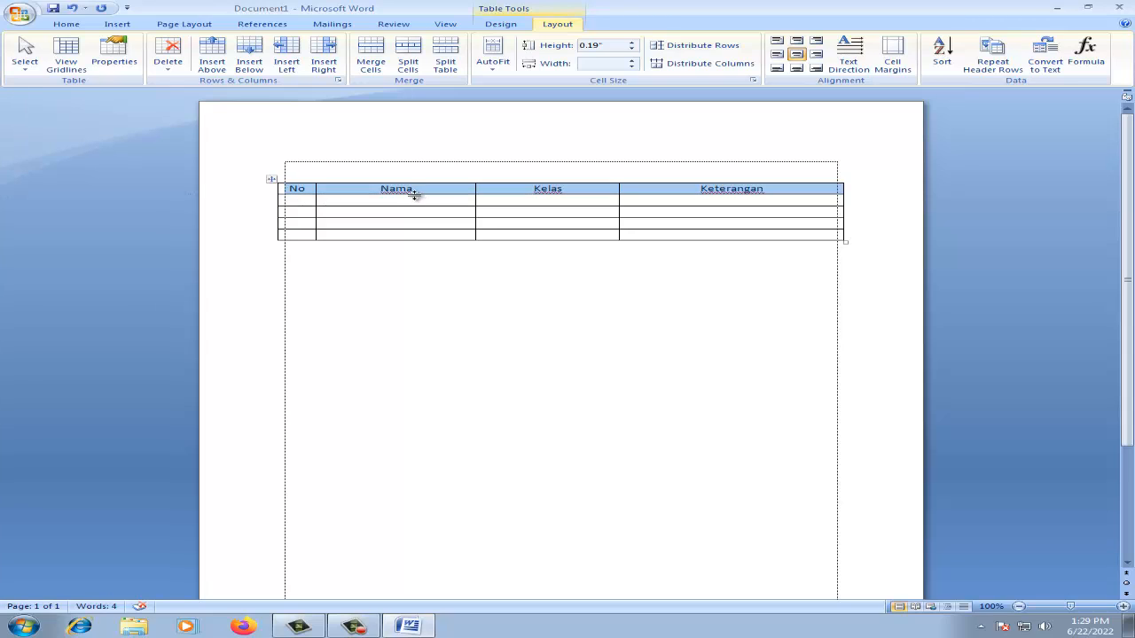
{"action": "left_click_drag", "start_coordinate": [413, 194], "coordinate": [413, 211]}
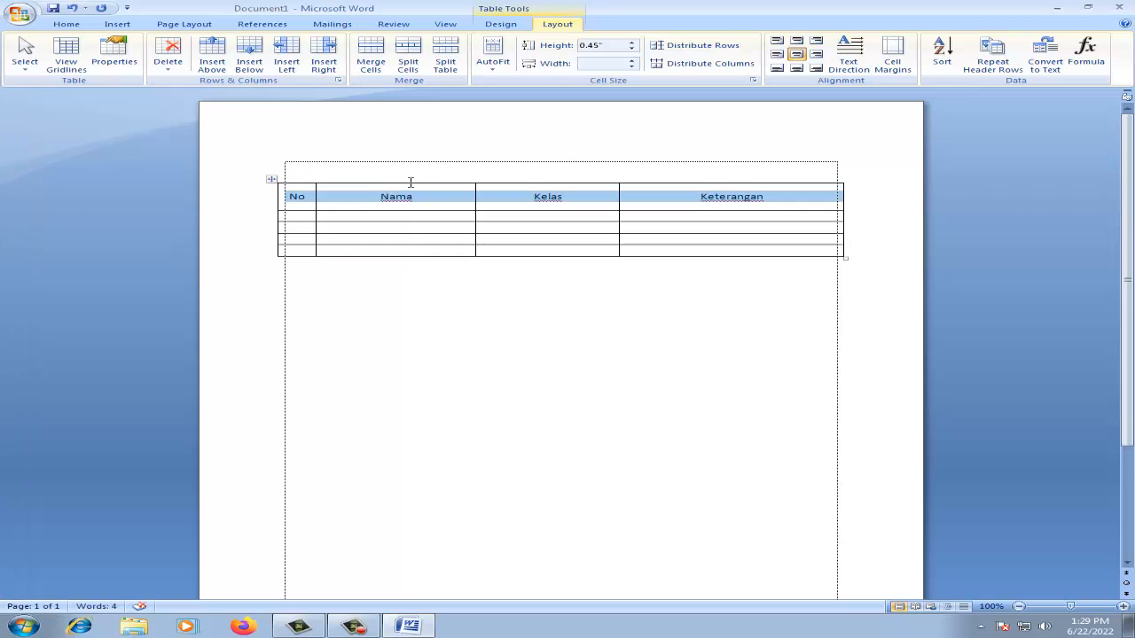
{"action": "left_click", "coordinate": [400, 181]}
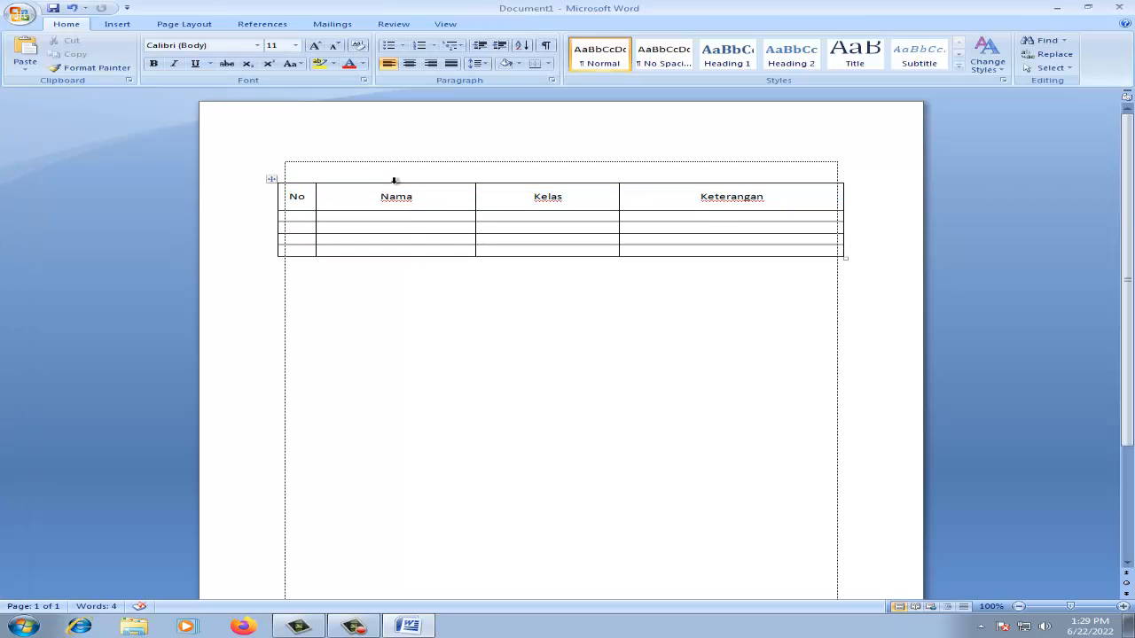
{"action": "left_click", "coordinate": [393, 178]}
Step: Number the first two data rows 1 and 2 and enter a person's first name in each Nama cell
{"action": "left_click", "coordinate": [299, 215]}
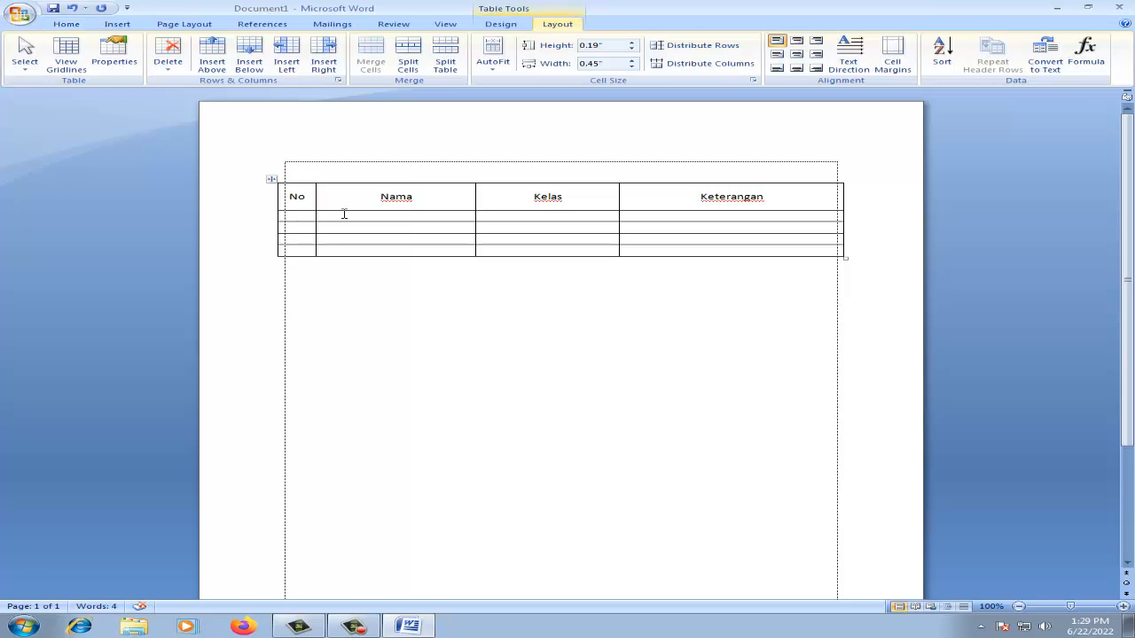
{"action": "type", "text": "1"}
{"action": "left_click", "coordinate": [344, 215]}
{"action": "type", "text": "Ainul"}
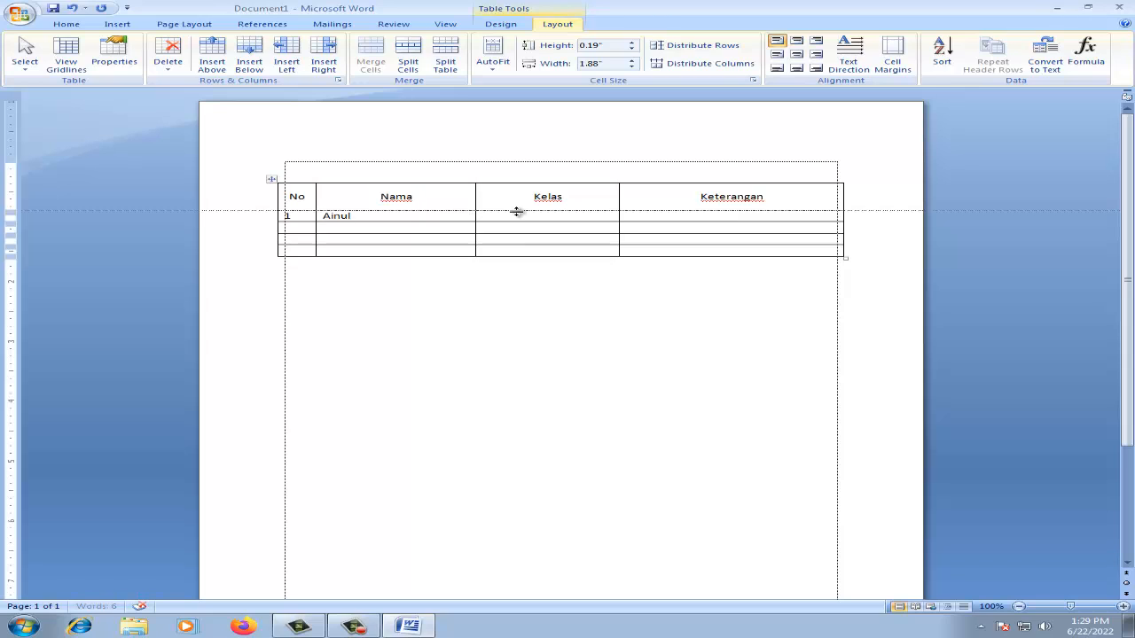
{"action": "left_click", "coordinate": [300, 231]}
{"action": "type", "text": "2"}
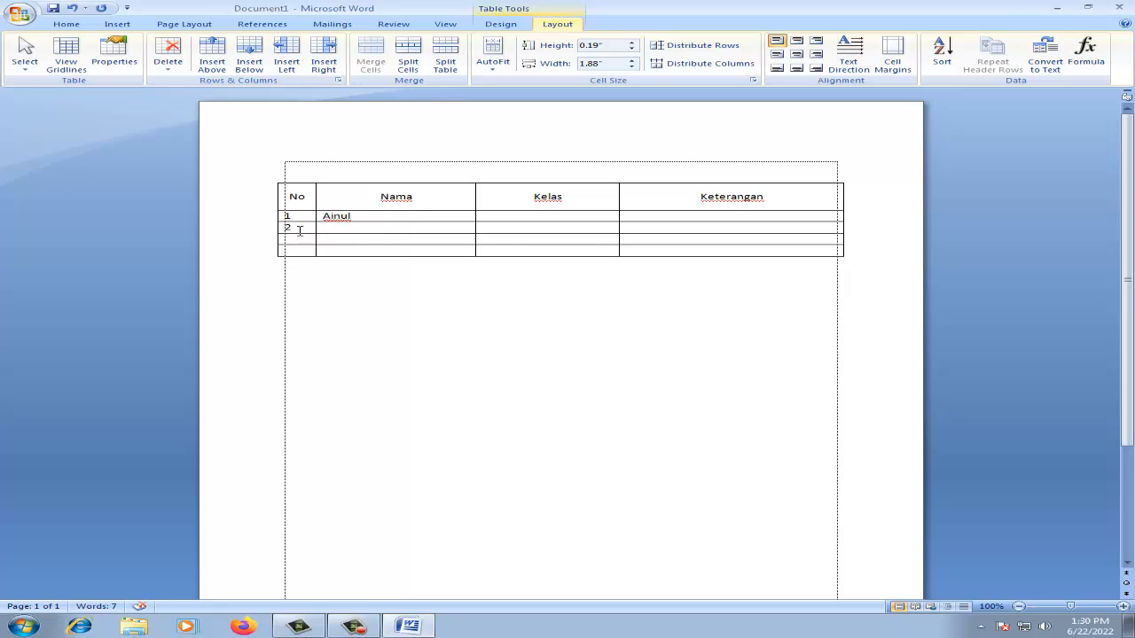
{"action": "type", "text": "fatihah"}
Step: Enter TKJ under Kelas and LULUS under Keterangan for both numbered rows
{"action": "left_click", "coordinate": [500, 218]}
{"action": "type", "text": "TKJ"}
{"action": "key", "text": "Down"}
{"action": "type", "text": "TKJ"}
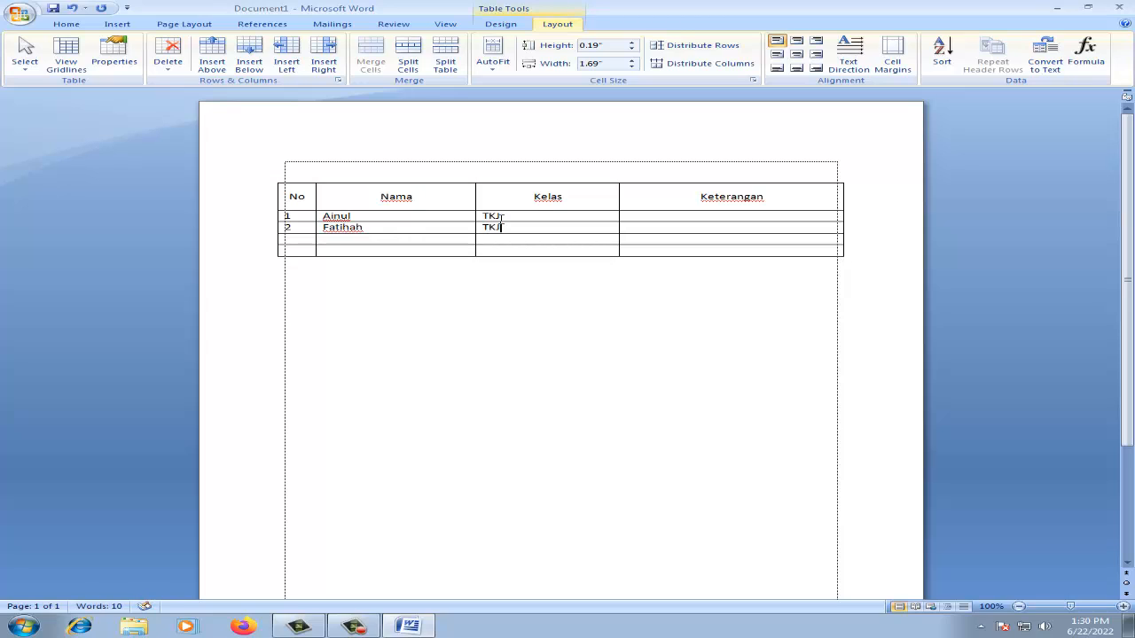
{"action": "key", "text": "Tab"}
{"action": "type", "text": "LULUS"}
{"action": "key", "text": "Up"}
{"action": "type", "text": "LULUS"}
Step: Center the contents of both filled data rows horizontally and vertically within their cells
{"action": "left_click_drag", "start_coordinate": [287, 216], "coordinate": [819, 219]}
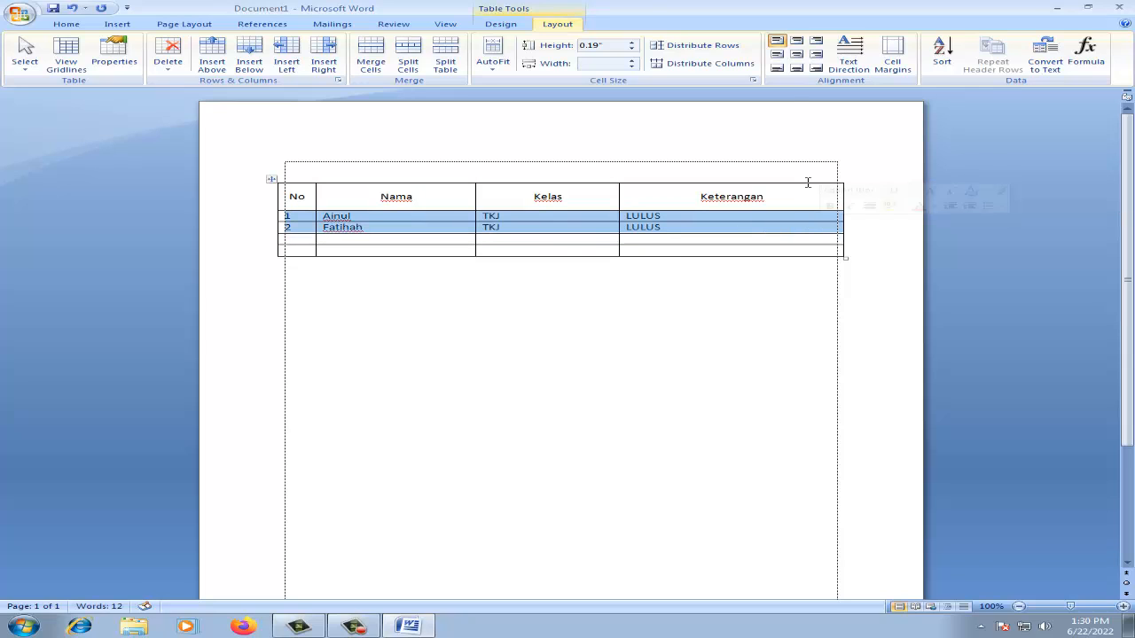
{"action": "left_click", "coordinate": [796, 56]}
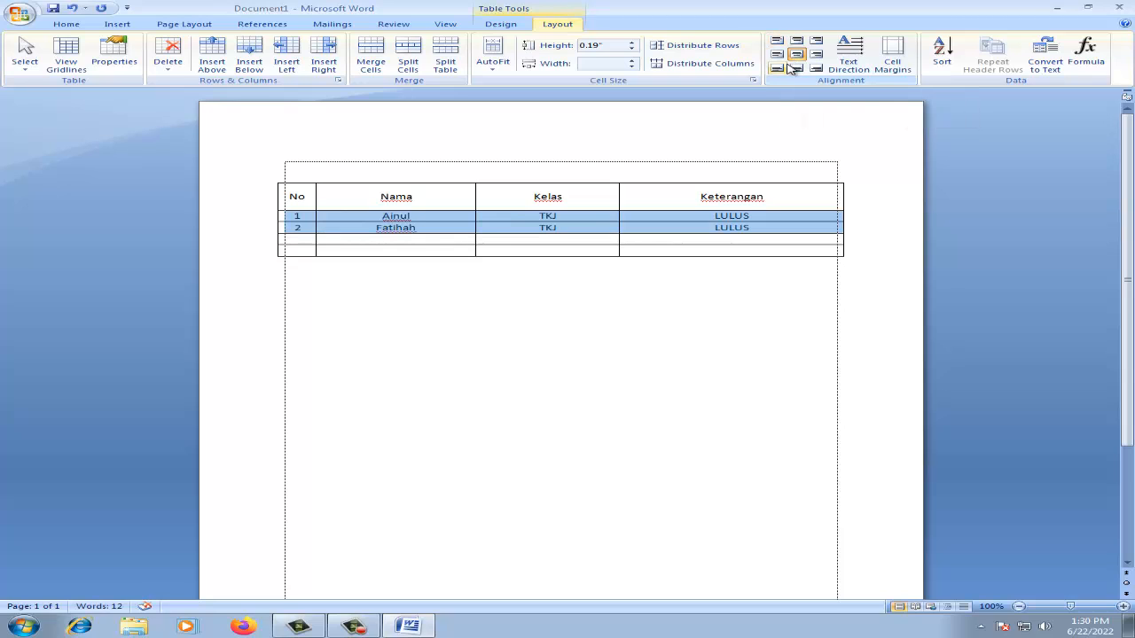
{"action": "left_click", "coordinate": [577, 231]}
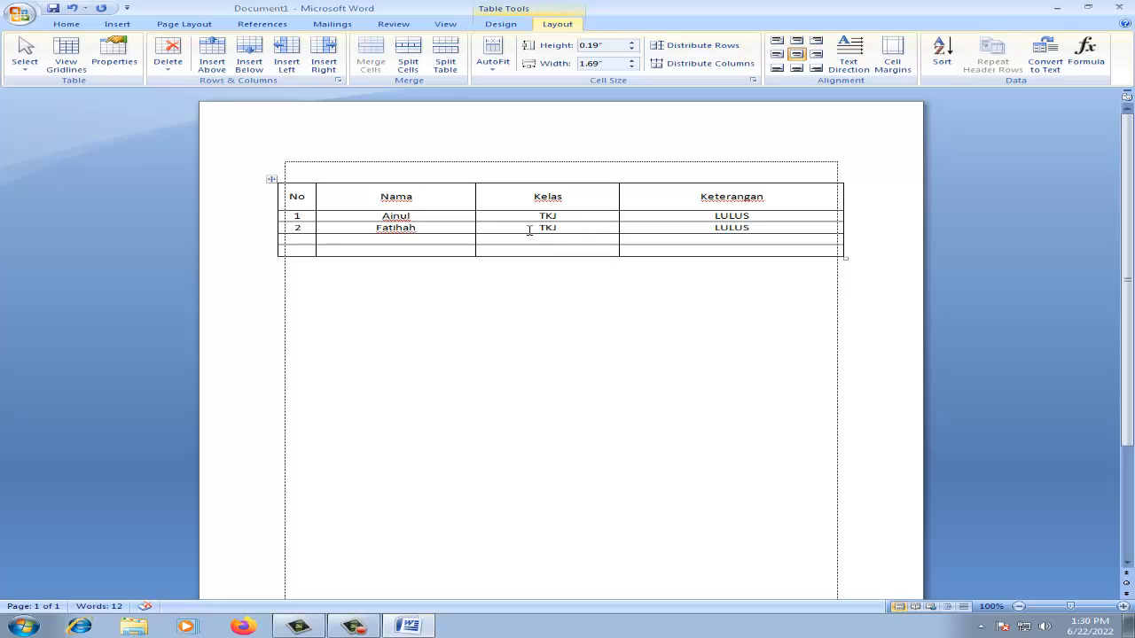
Step: Left-align the two entries in the Nama column while keeping them vertically centered in their cells
{"action": "left_click_drag", "start_coordinate": [363, 215], "coordinate": [428, 232]}
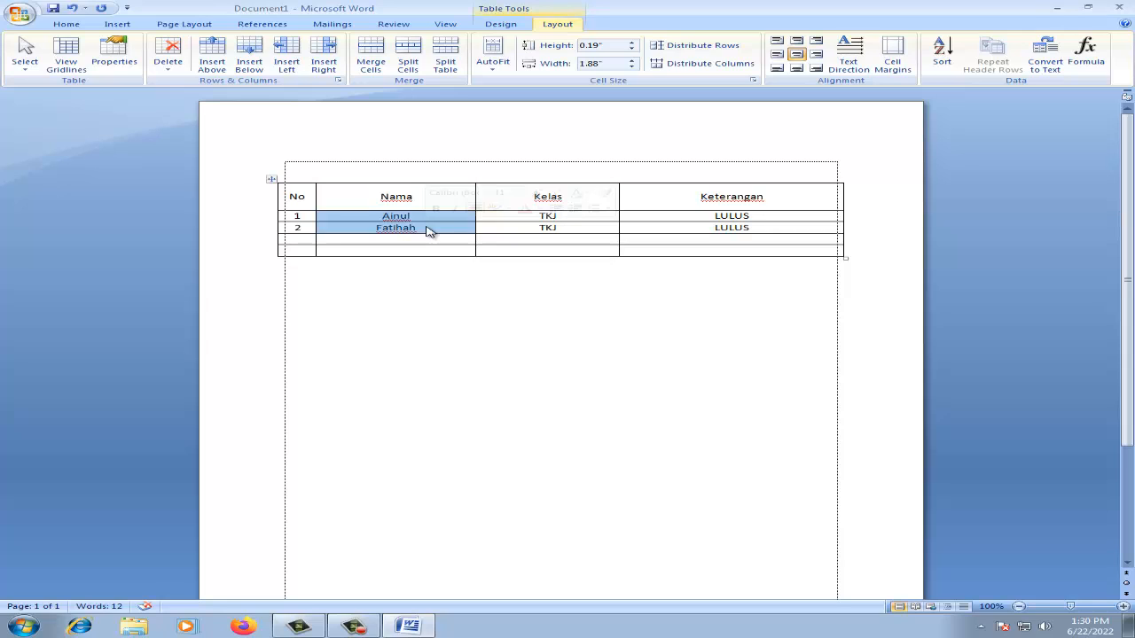
{"action": "left_click", "coordinate": [776, 57]}
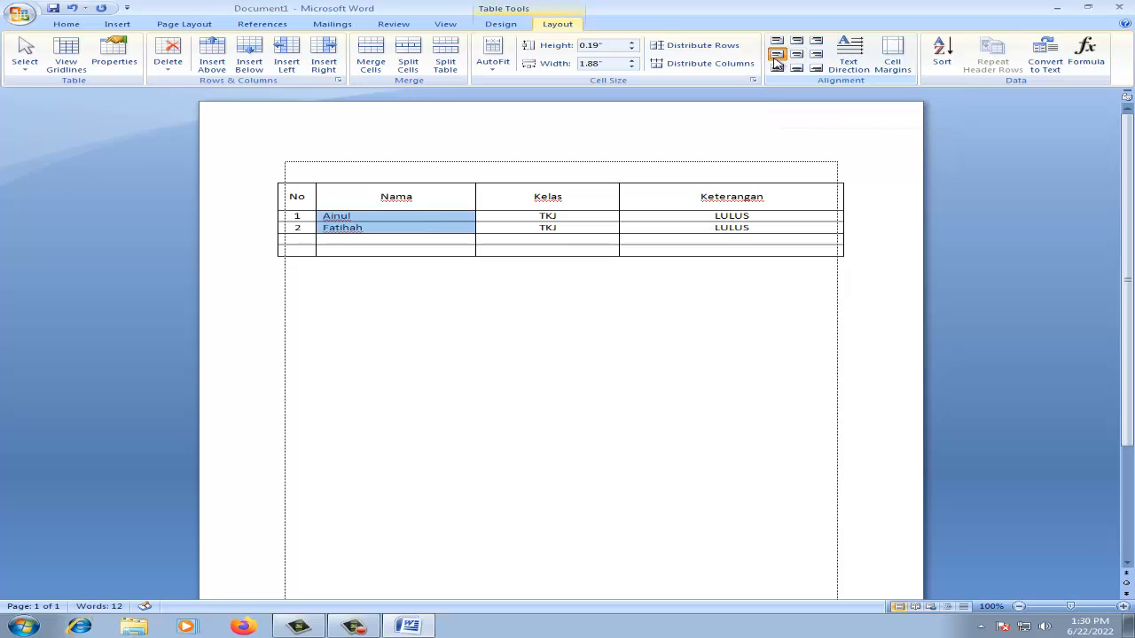
{"action": "left_click", "coordinate": [778, 43]}
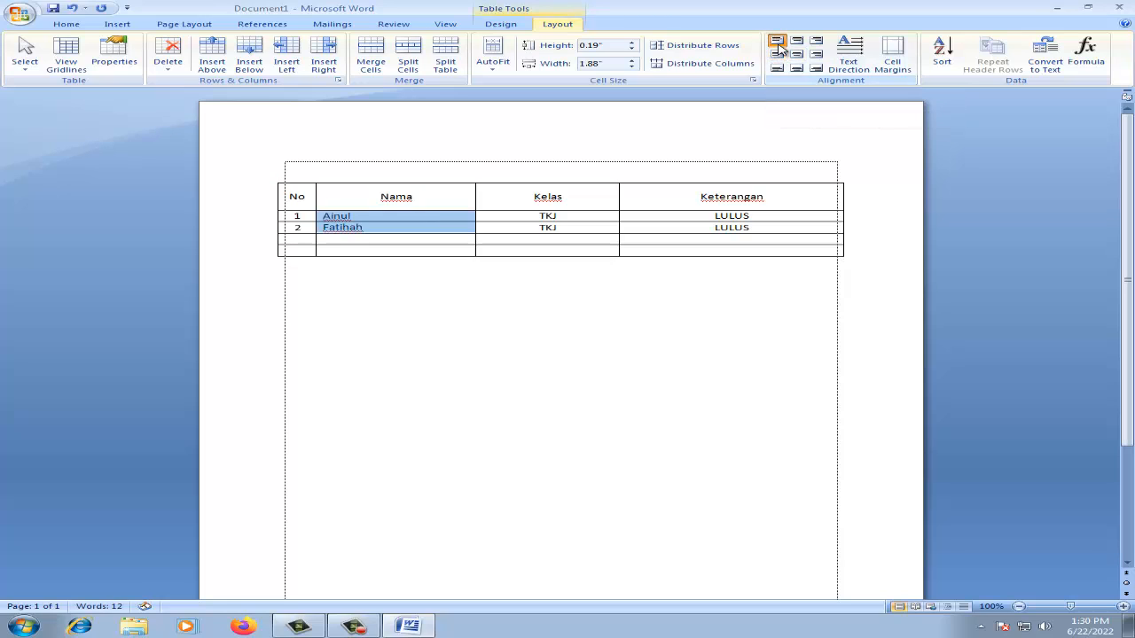
{"action": "left_click", "coordinate": [778, 69]}
{"action": "left_click", "coordinate": [778, 57]}
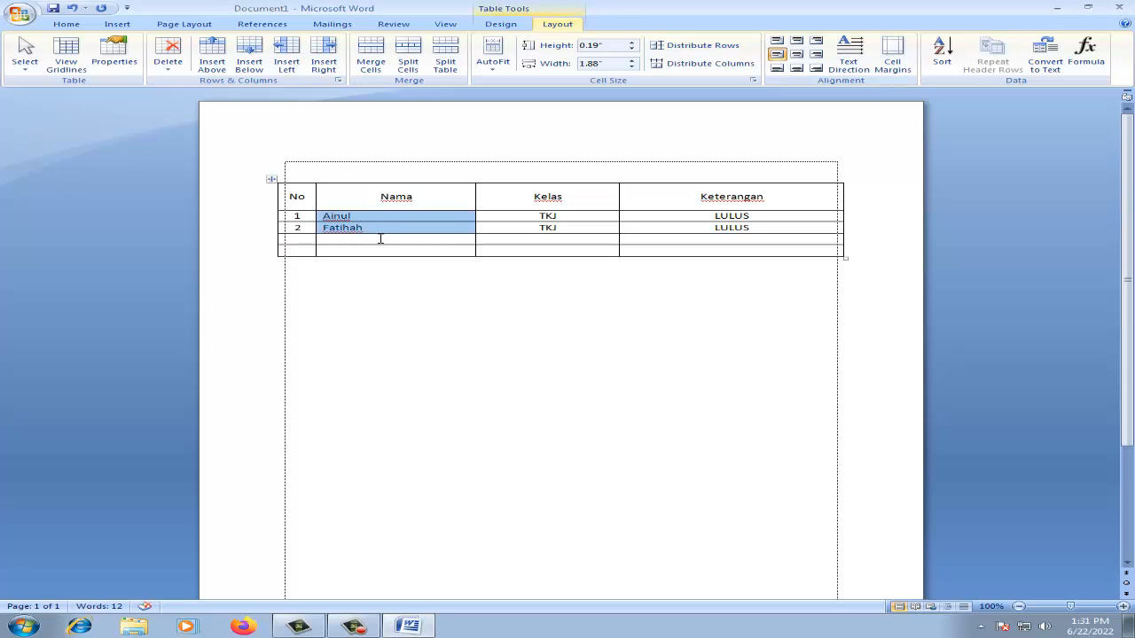
{"action": "left_click", "coordinate": [380, 237]}
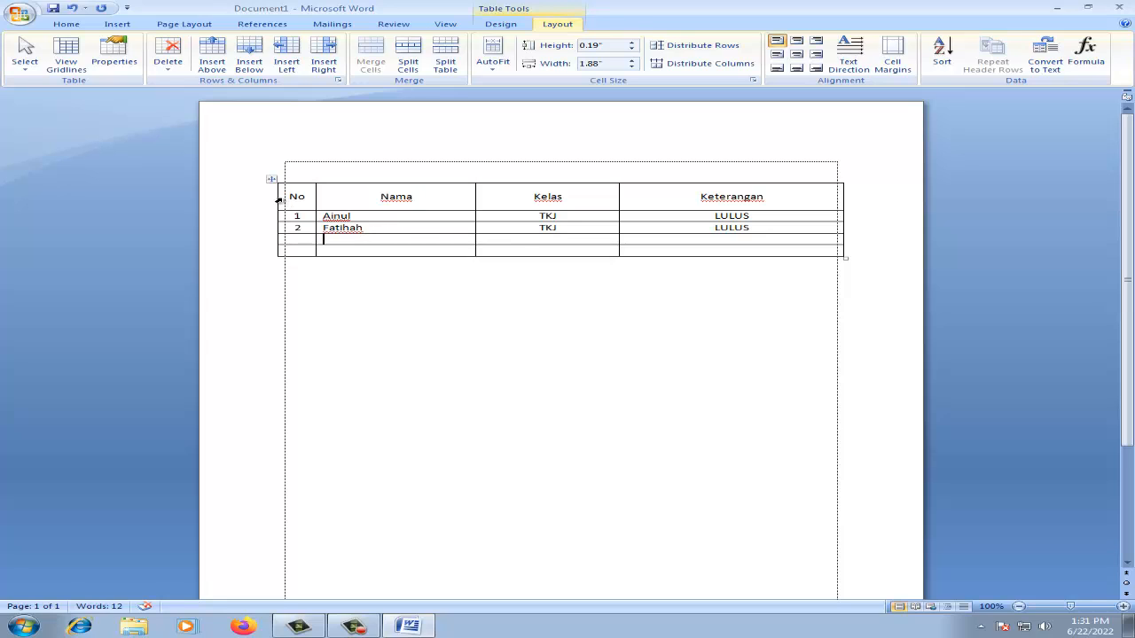
Step: Shade the table's header row with a light blue theme color
{"action": "left_click_drag", "start_coordinate": [290, 196], "coordinate": [805, 199]}
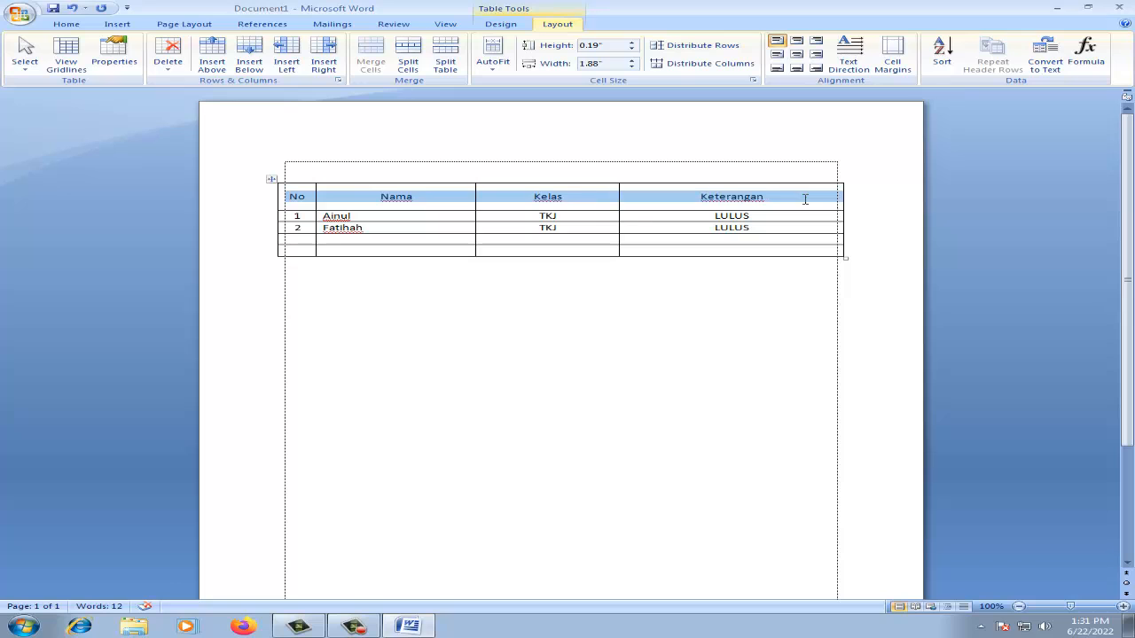
{"action": "left_click", "coordinate": [64, 25]}
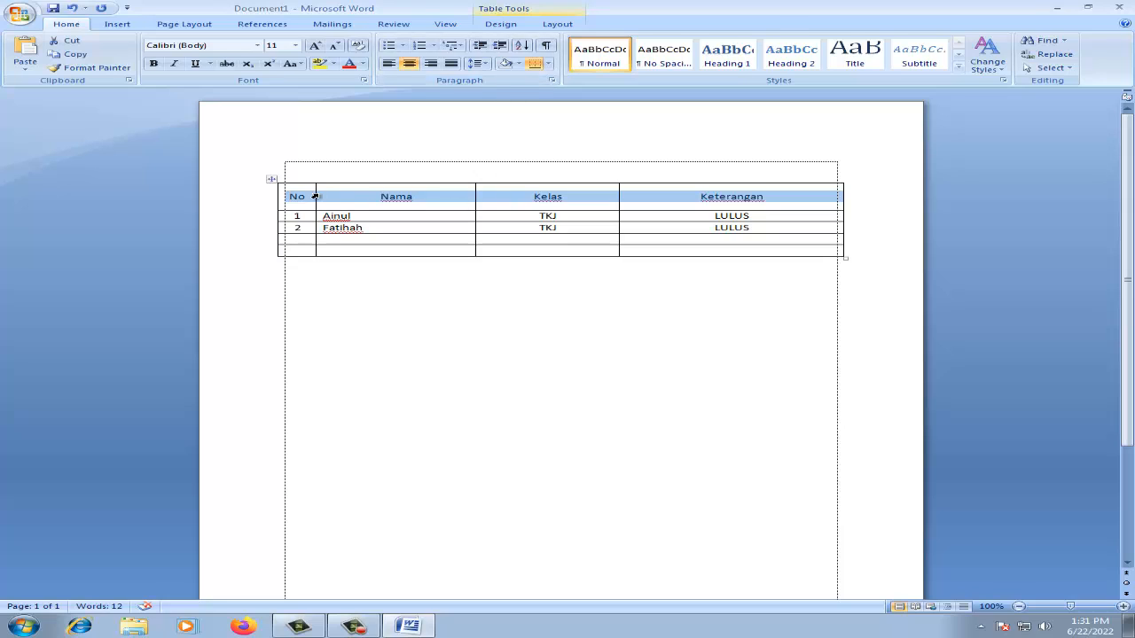
{"action": "left_click", "coordinate": [519, 65]}
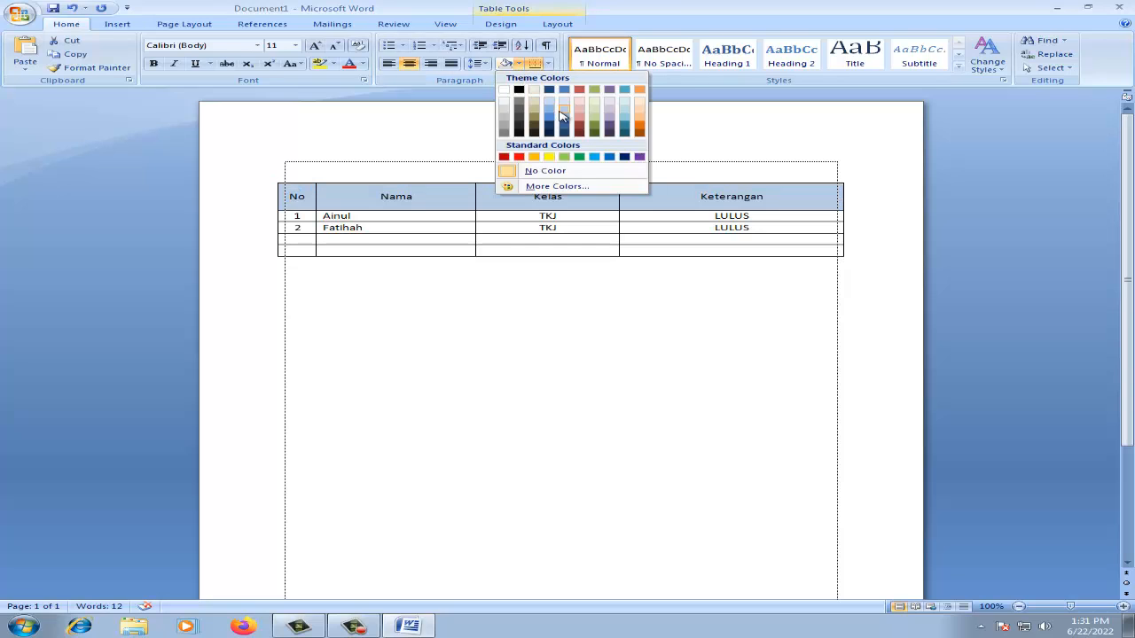
{"action": "left_click", "coordinate": [560, 115]}
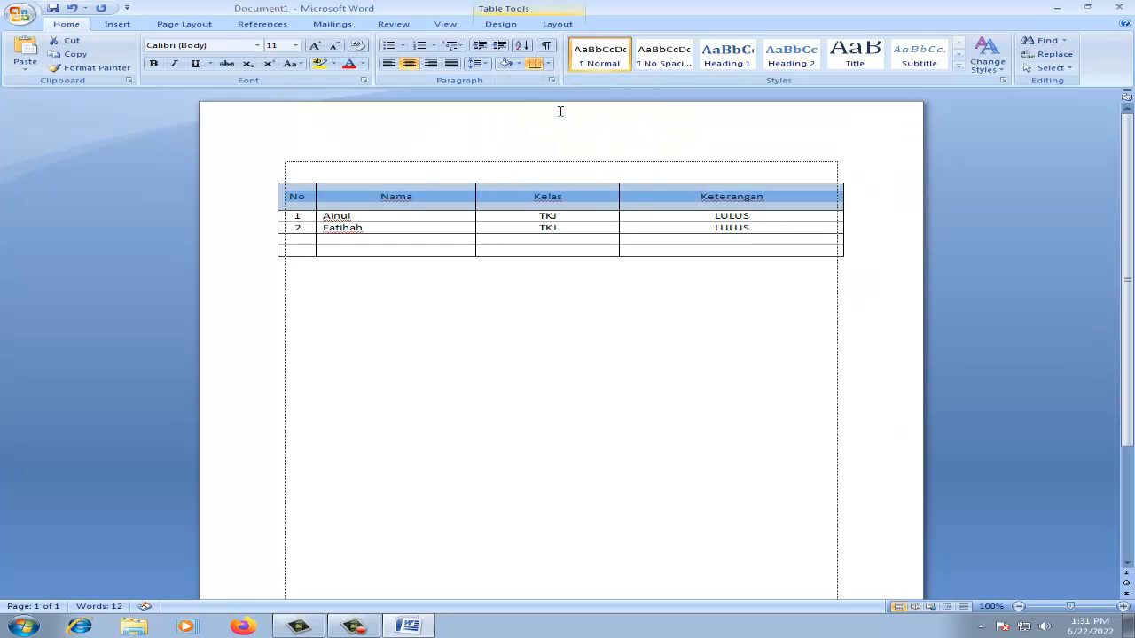
{"action": "left_click", "coordinate": [539, 151]}
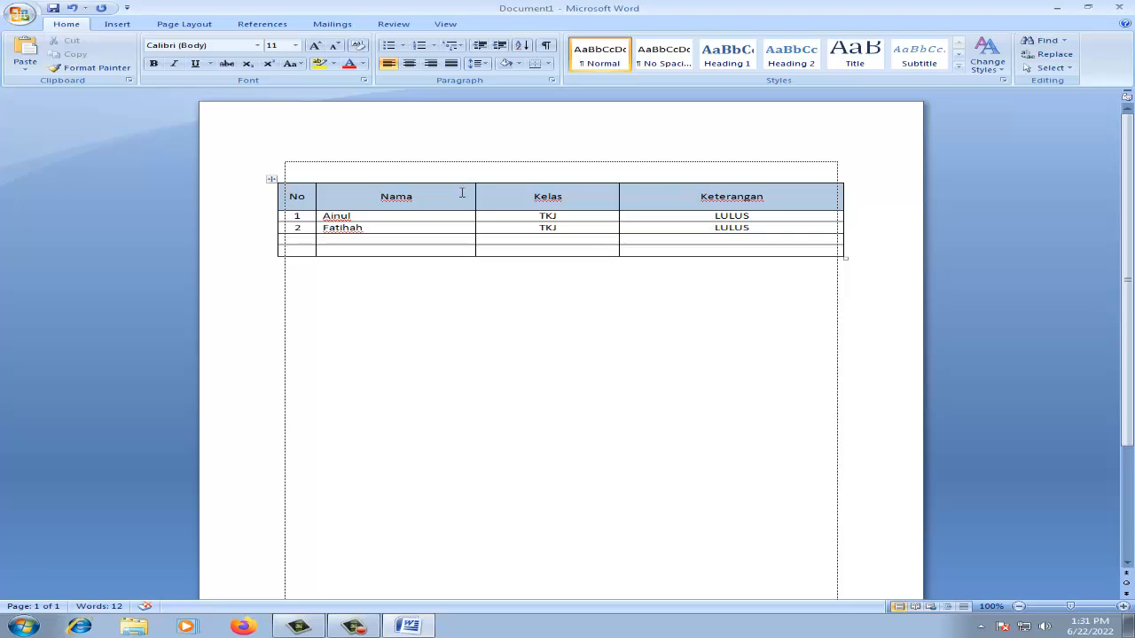
Step: Increase the height of the four rows below the table's header
{"action": "left_click_drag", "start_coordinate": [351, 224], "coordinate": [382, 281]}
{"action": "left_click", "coordinate": [381, 228]}
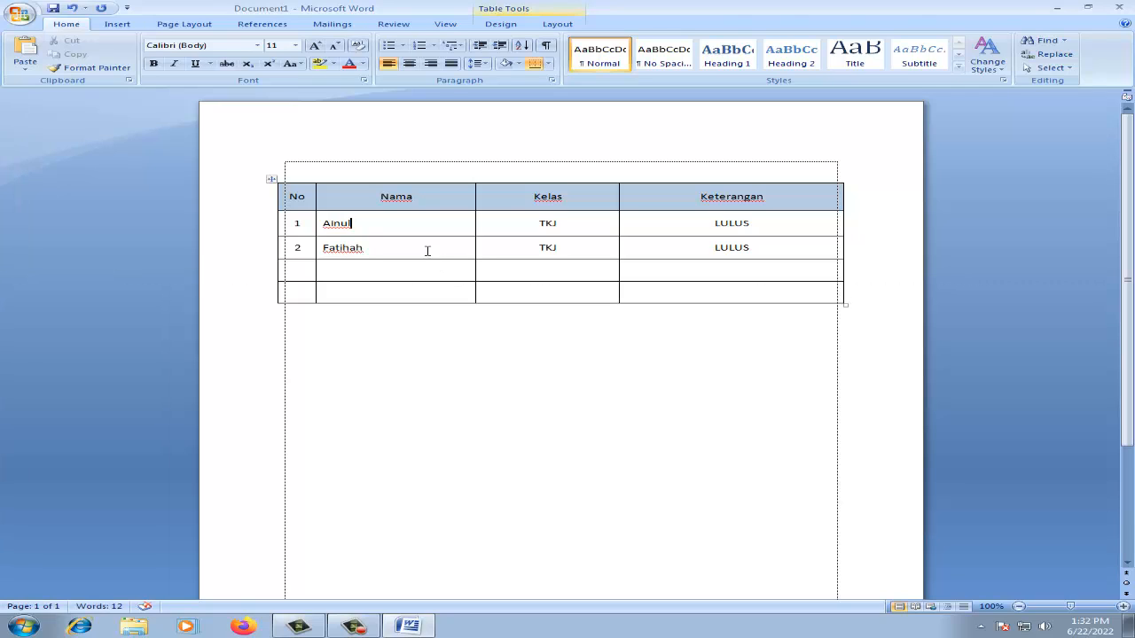
Step: Try three purple built-in table styles: one with a dark first column, one with banded rows, and one with a shaded grid
{"action": "left_click", "coordinate": [502, 24]}
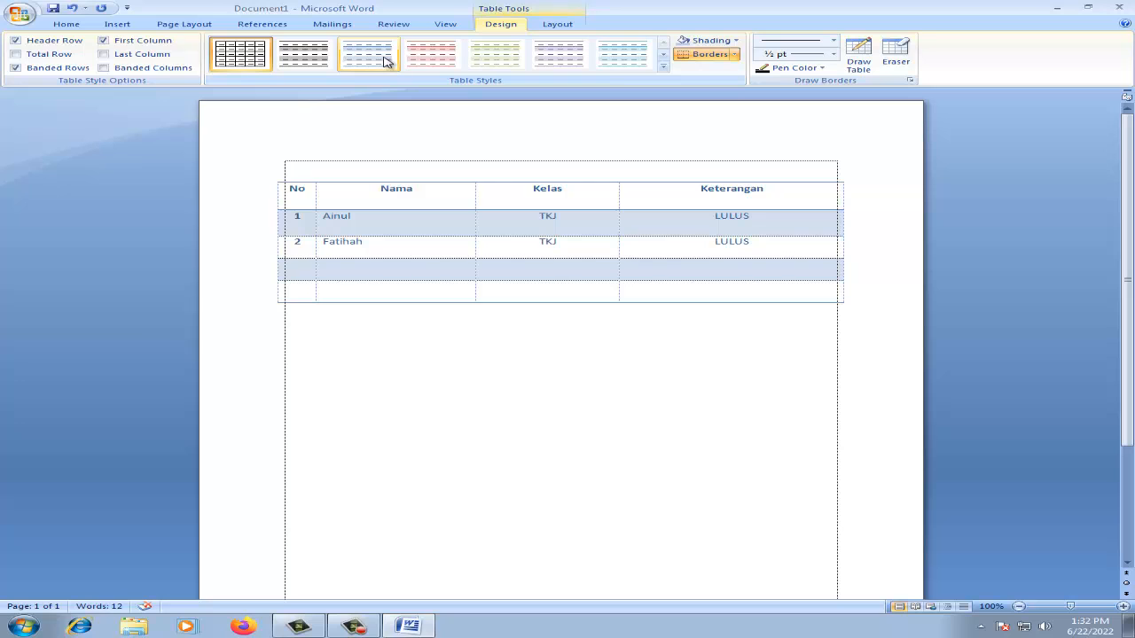
{"action": "left_click", "coordinate": [664, 66]}
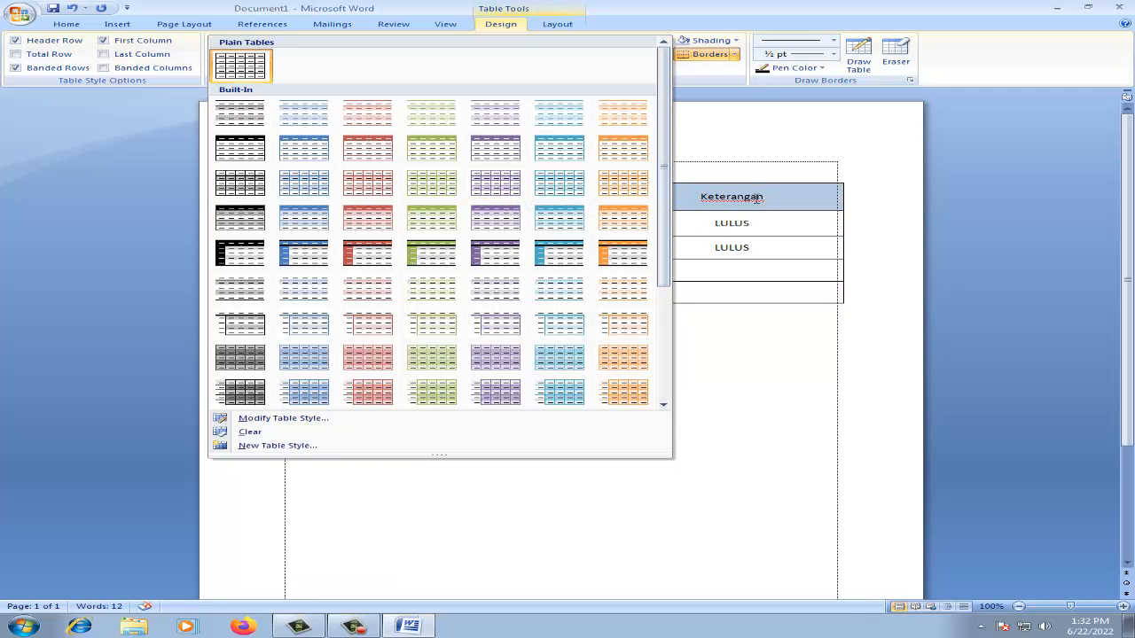
{"action": "left_click", "coordinate": [497, 254]}
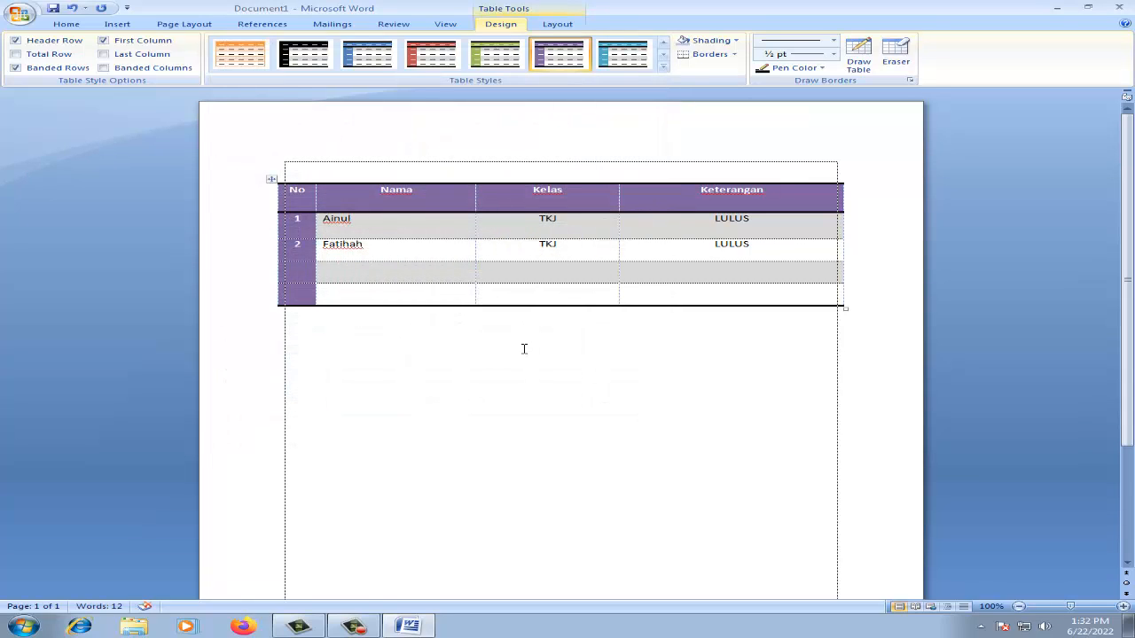
{"action": "left_click", "coordinate": [663, 65]}
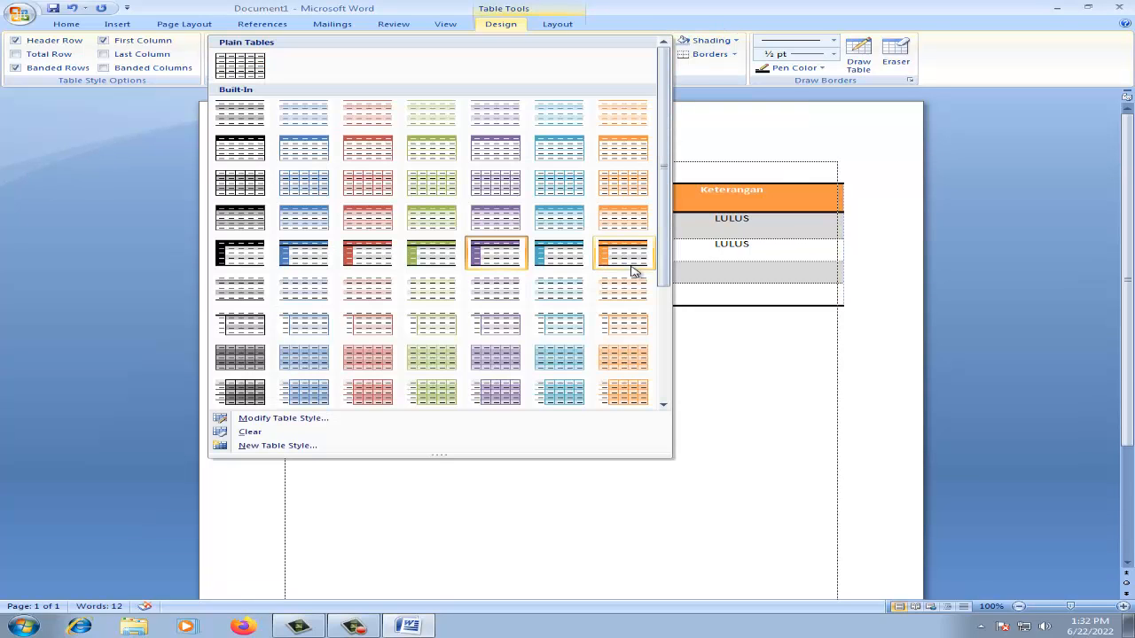
{"action": "left_click", "coordinate": [501, 217]}
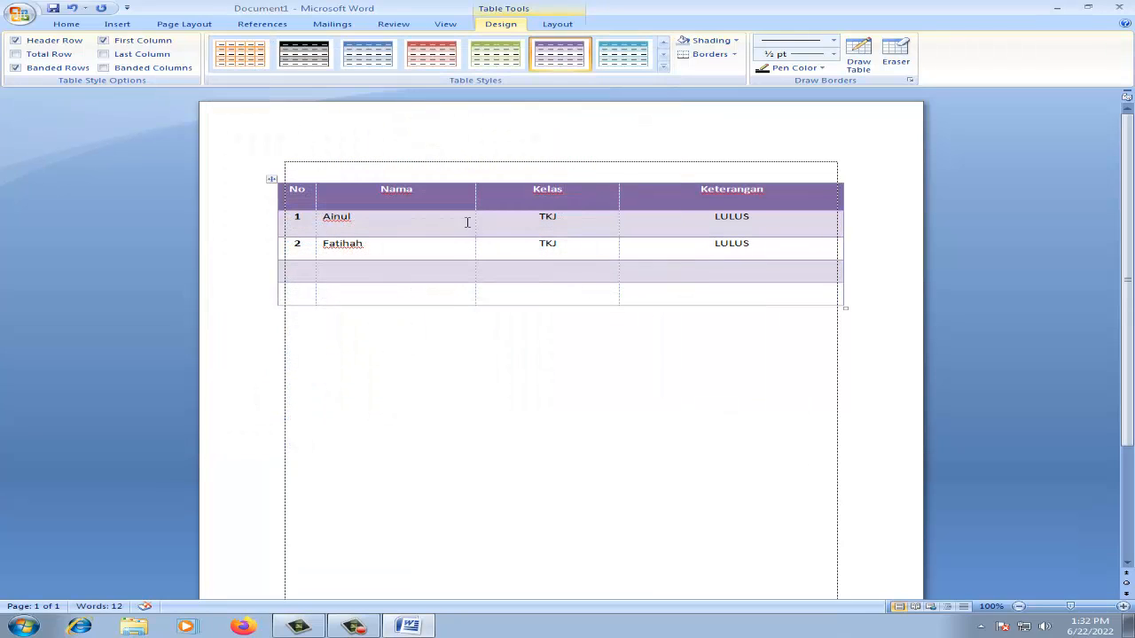
{"action": "left_click", "coordinate": [663, 67]}
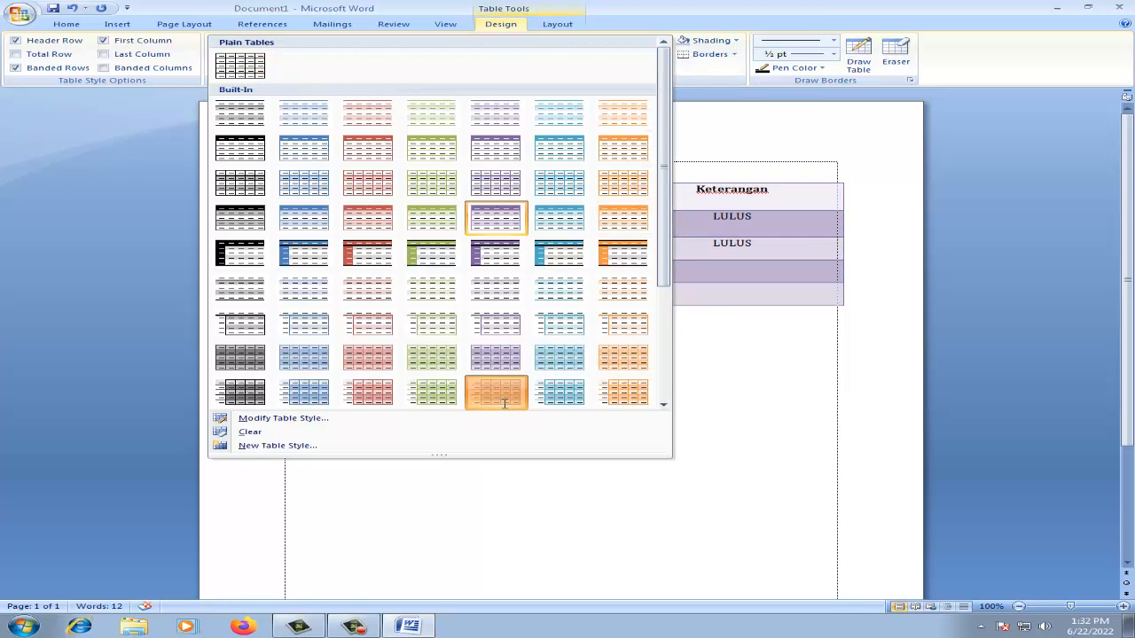
{"action": "left_click", "coordinate": [760, 376]}
{"action": "left_click", "coordinate": [760, 376]}
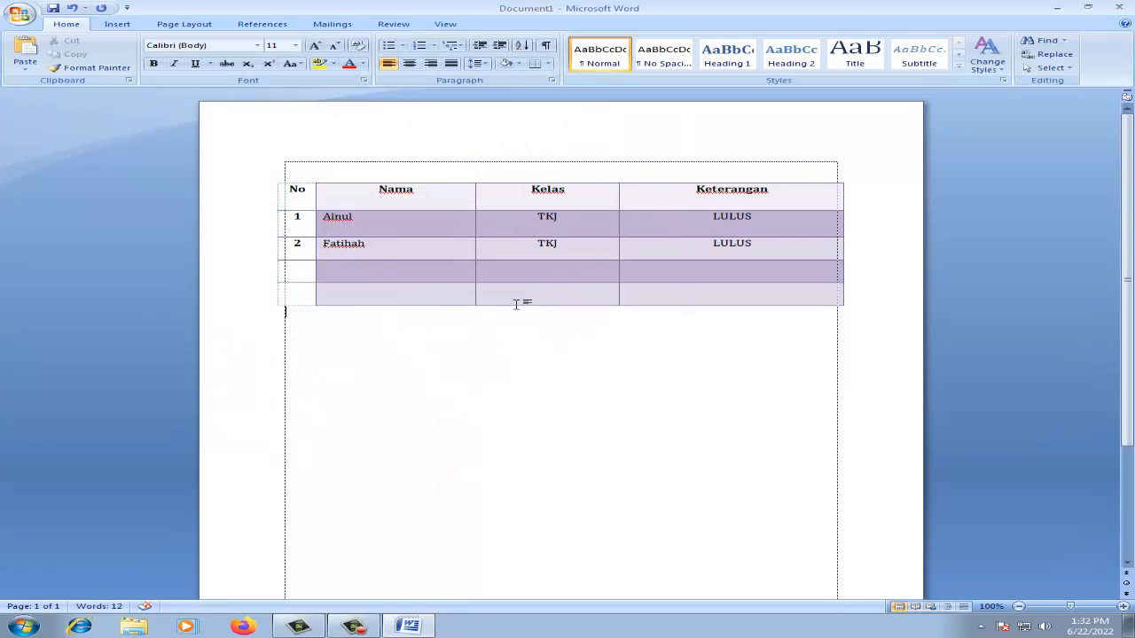
Step: Apply the built-in purple table style with a solid header row, unshaded data rows and thin horizontal lines
{"action": "left_click", "coordinate": [488, 222]}
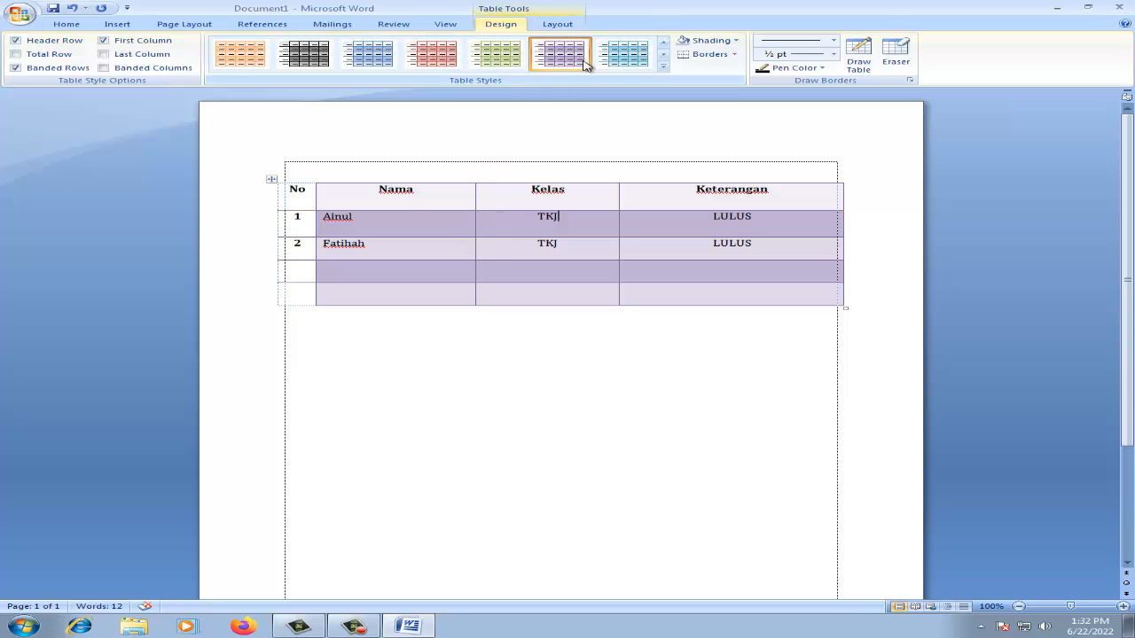
{"action": "left_click", "coordinate": [663, 66]}
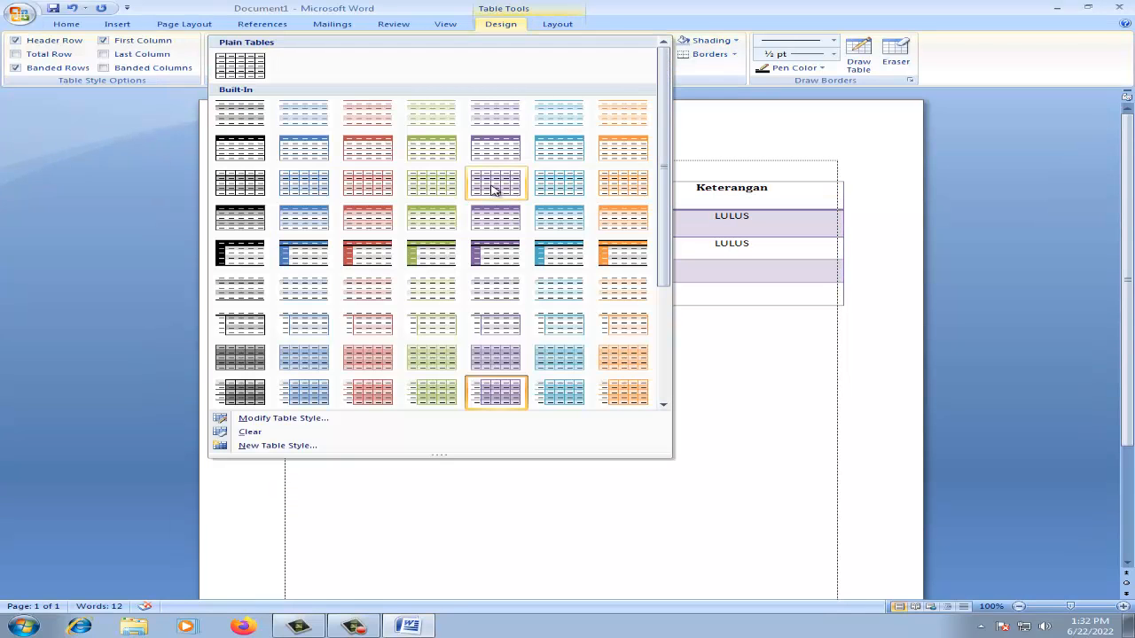
{"action": "left_click", "coordinate": [471, 150]}
{"action": "left_click", "coordinate": [755, 161]}
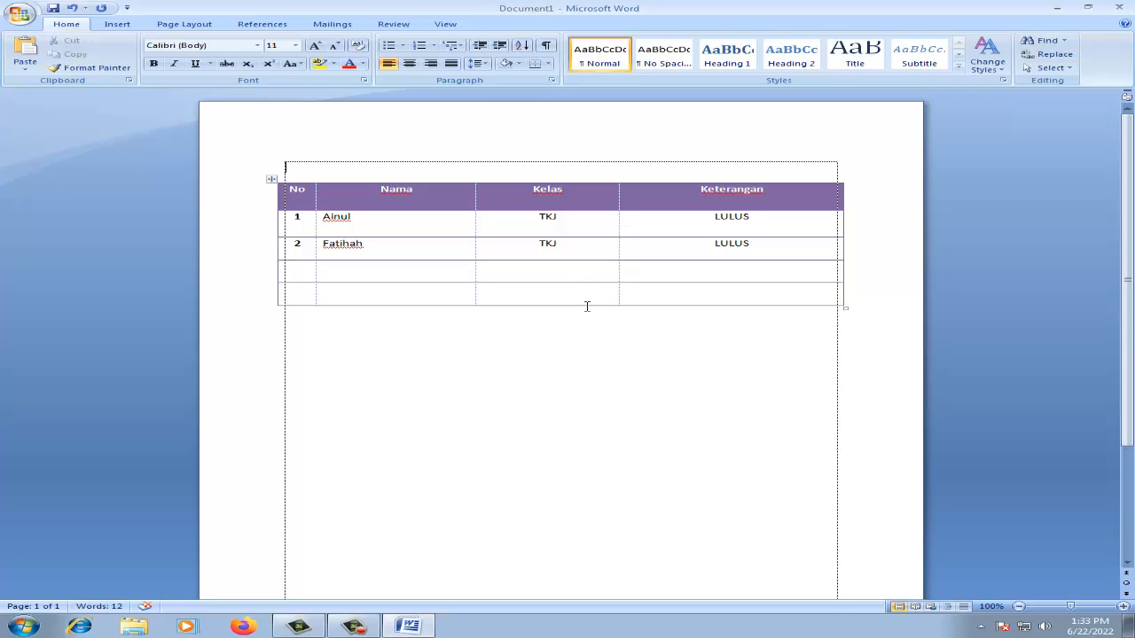
Step: Check the table's borders in Print Preview at 100% zoom, and return to the document
{"action": "left_click", "coordinate": [25, 14]}
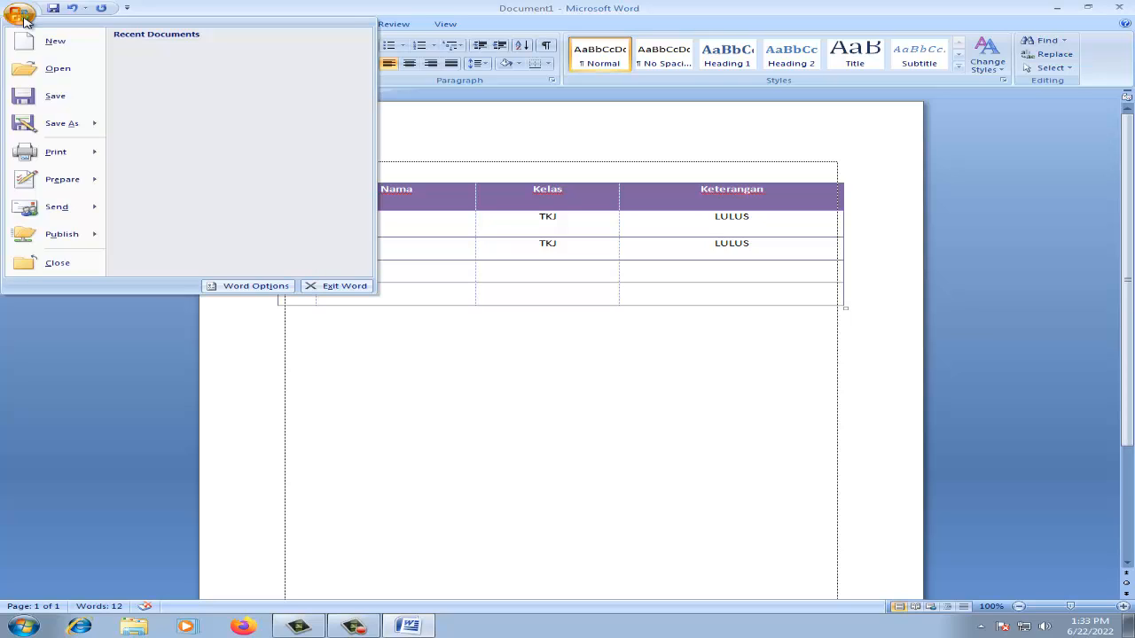
{"action": "mouse_move", "coordinate": [94, 155]}
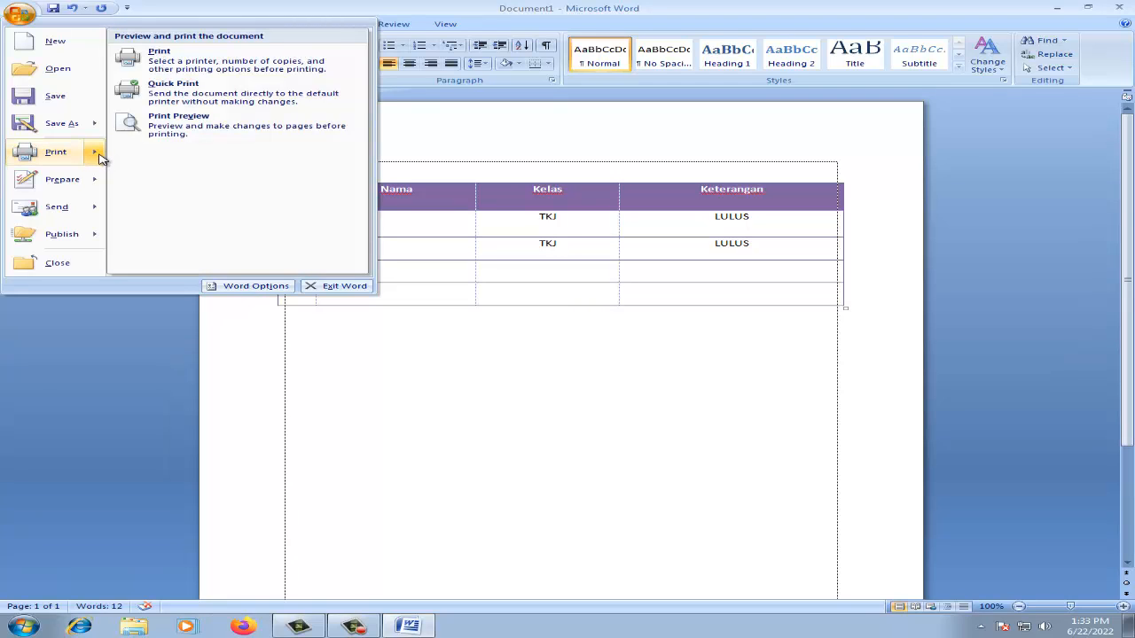
{"action": "left_click", "coordinate": [153, 127]}
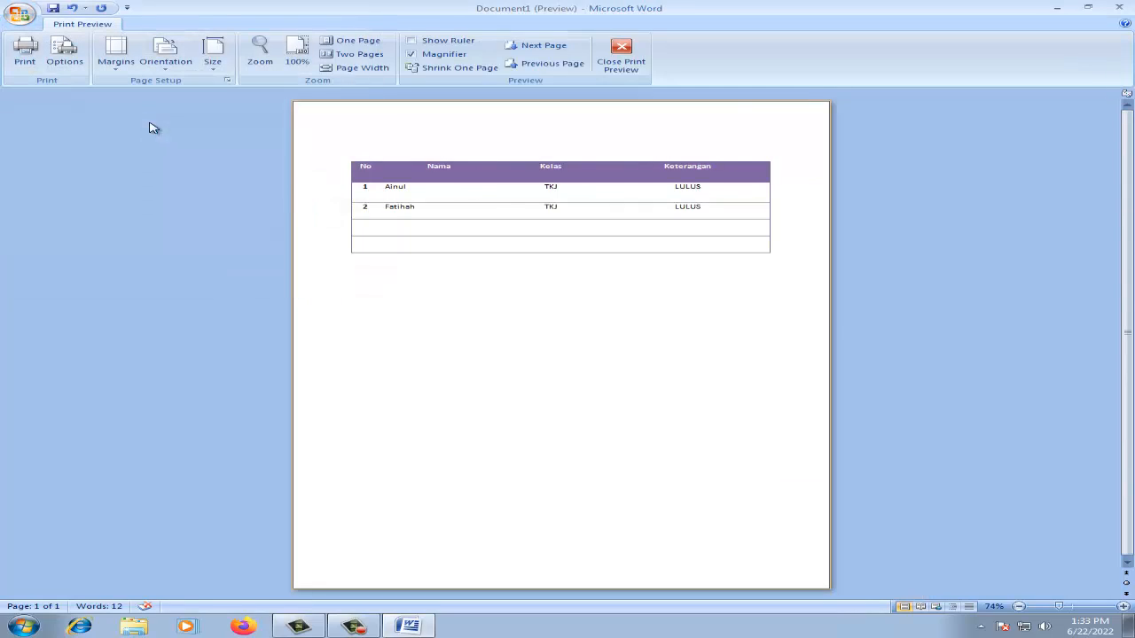
{"action": "left_click", "coordinate": [484, 193]}
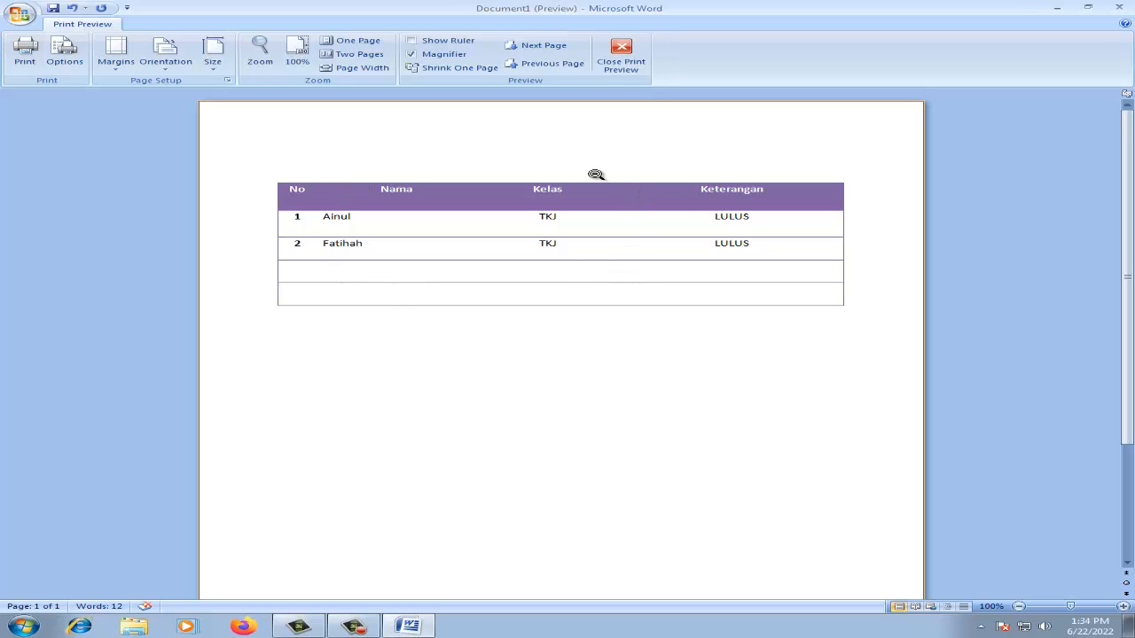
{"action": "left_click", "coordinate": [620, 62]}
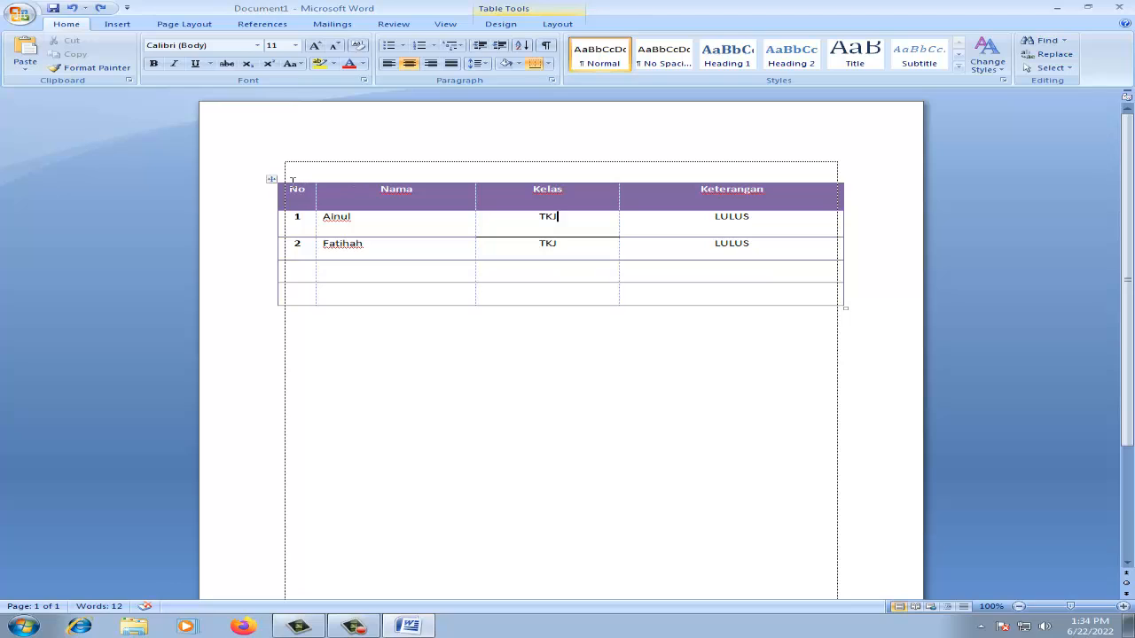
{"action": "left_click_drag", "start_coordinate": [285, 168], "coordinate": [839, 312]}
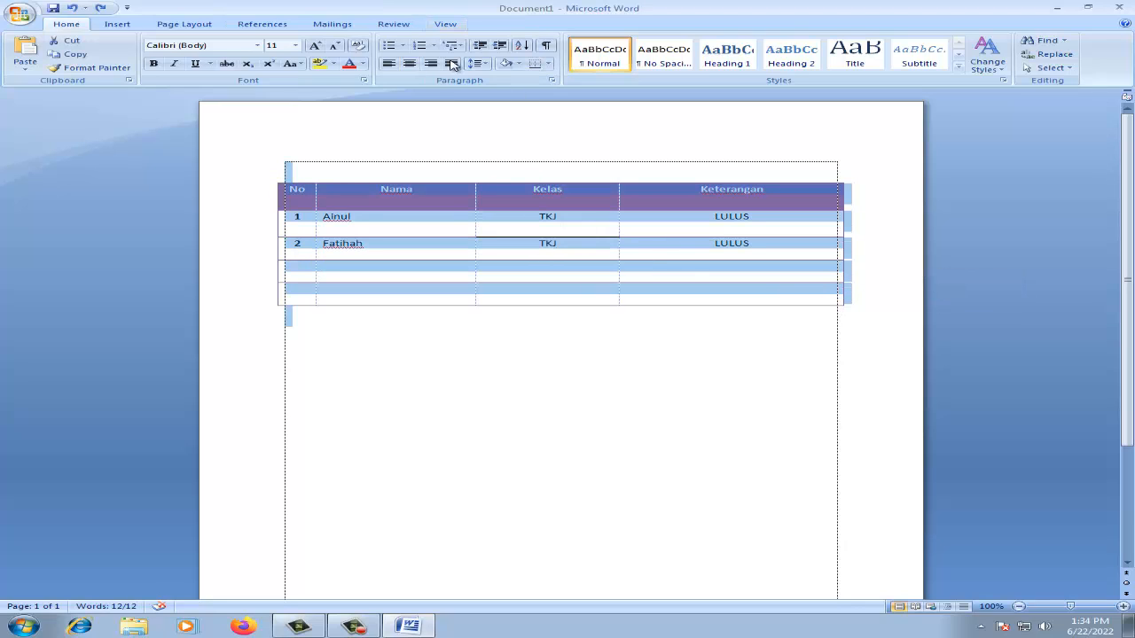
{"action": "left_click", "coordinate": [502, 229]}
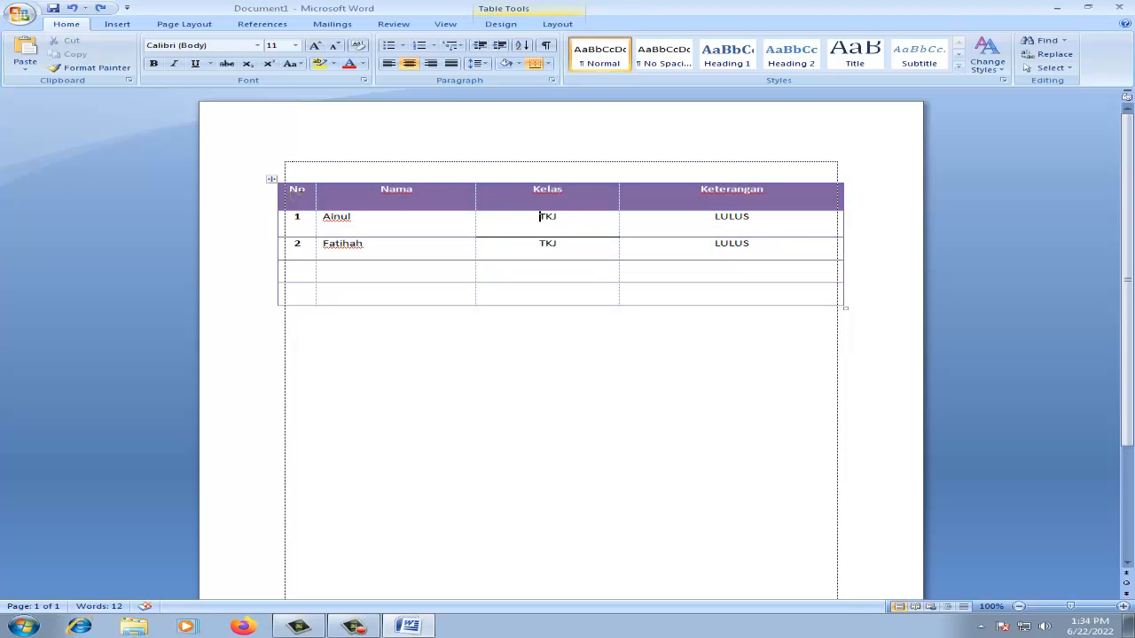
{"action": "left_click", "coordinate": [290, 188]}
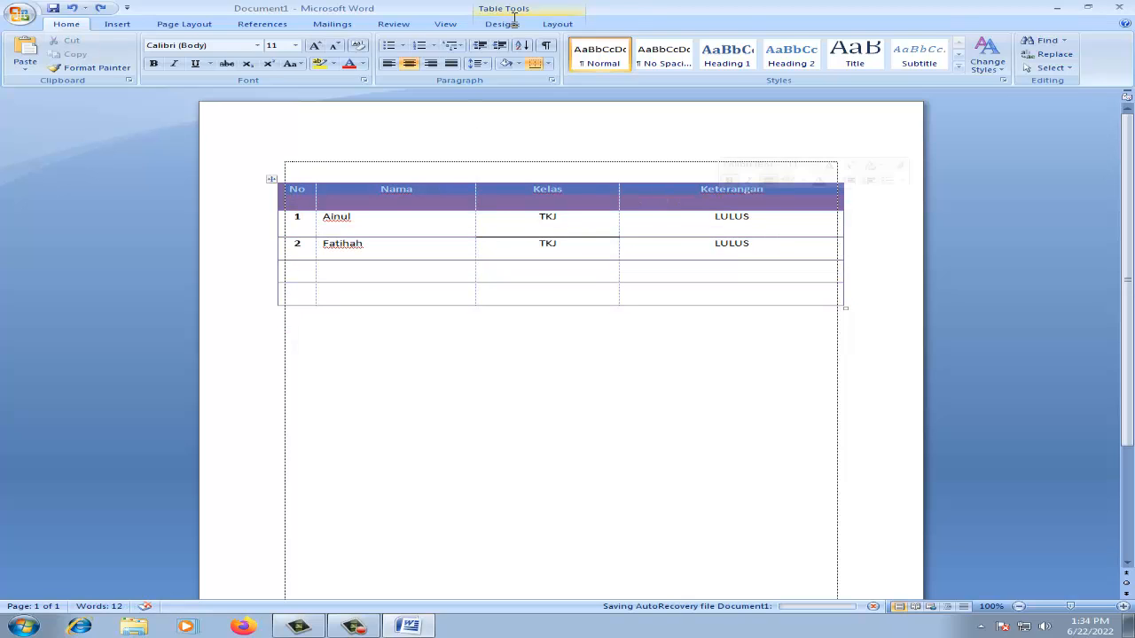
{"action": "left_click", "coordinate": [560, 27]}
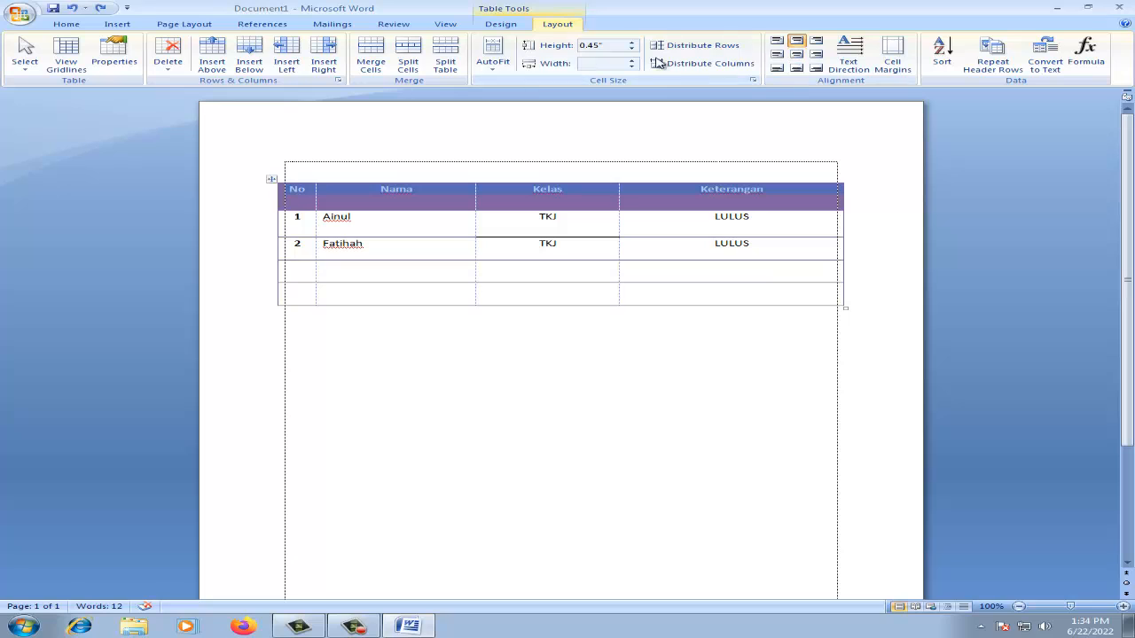
Step: Add black ½ pt borders to all cells of the whole table
{"action": "left_click", "coordinate": [500, 24]}
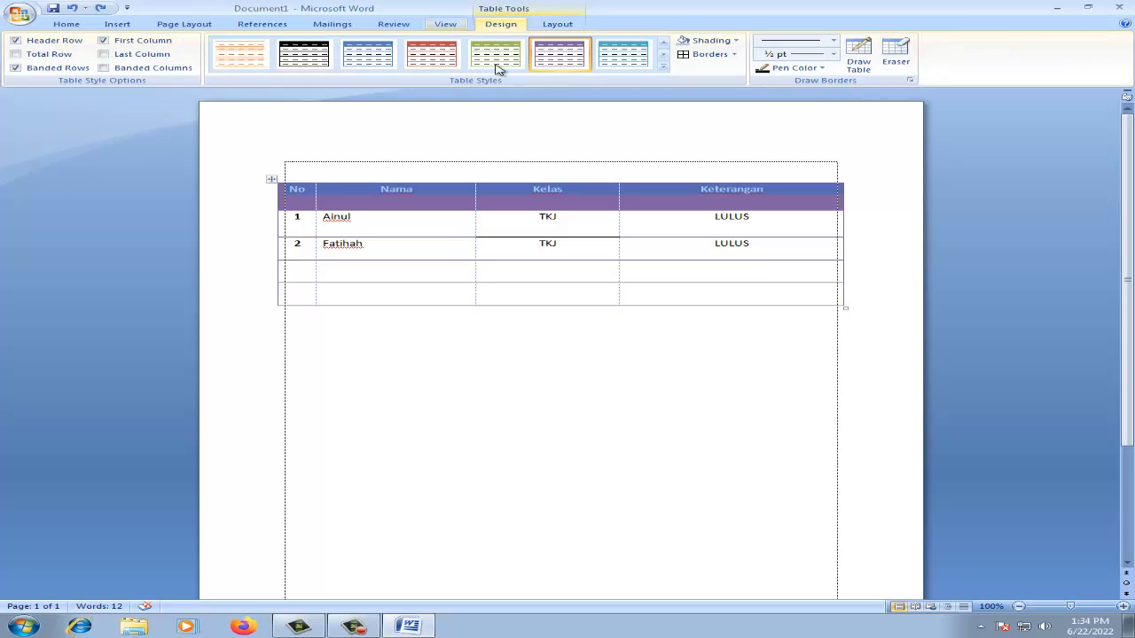
{"action": "left_click", "coordinate": [548, 190]}
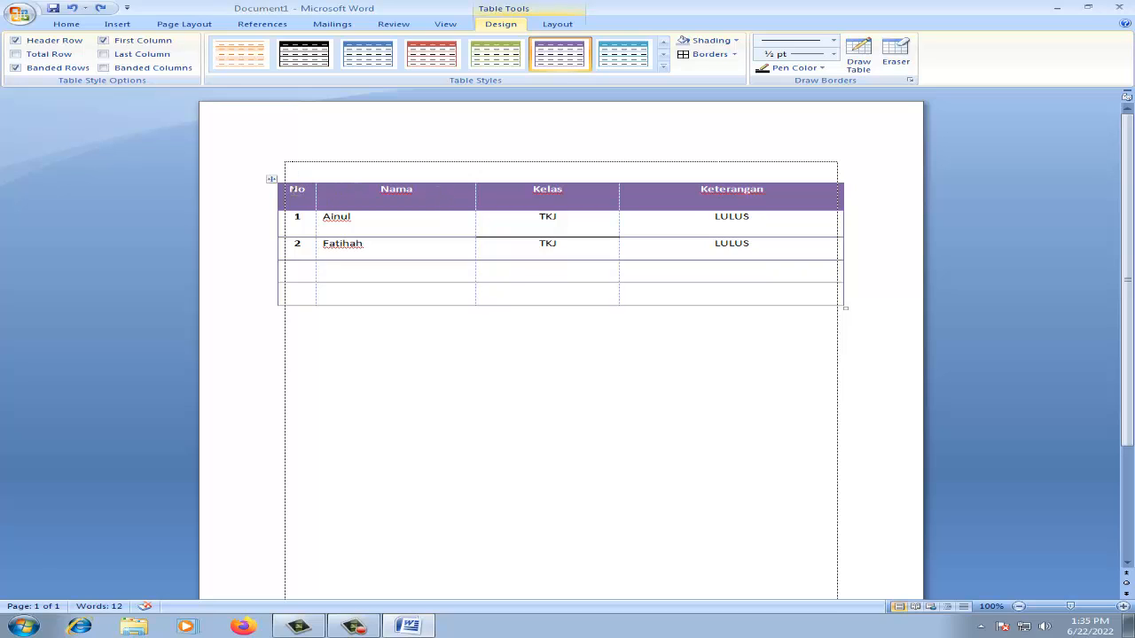
{"action": "left_click_drag", "start_coordinate": [292, 189], "coordinate": [788, 294]}
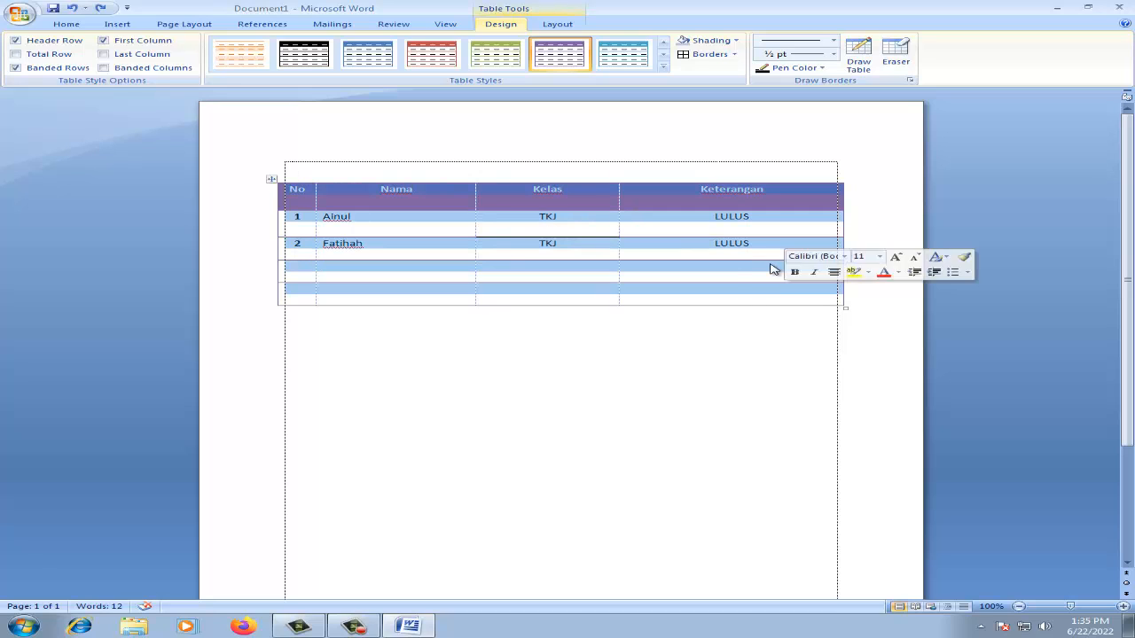
{"action": "left_click", "coordinate": [712, 59]}
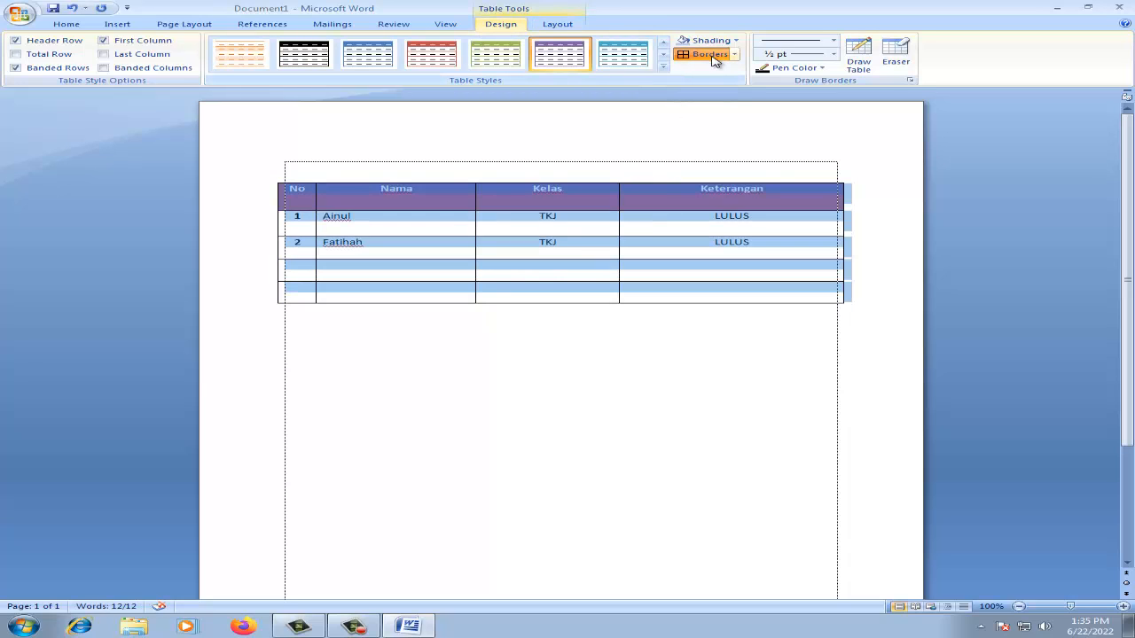
{"action": "left_click", "coordinate": [481, 286]}
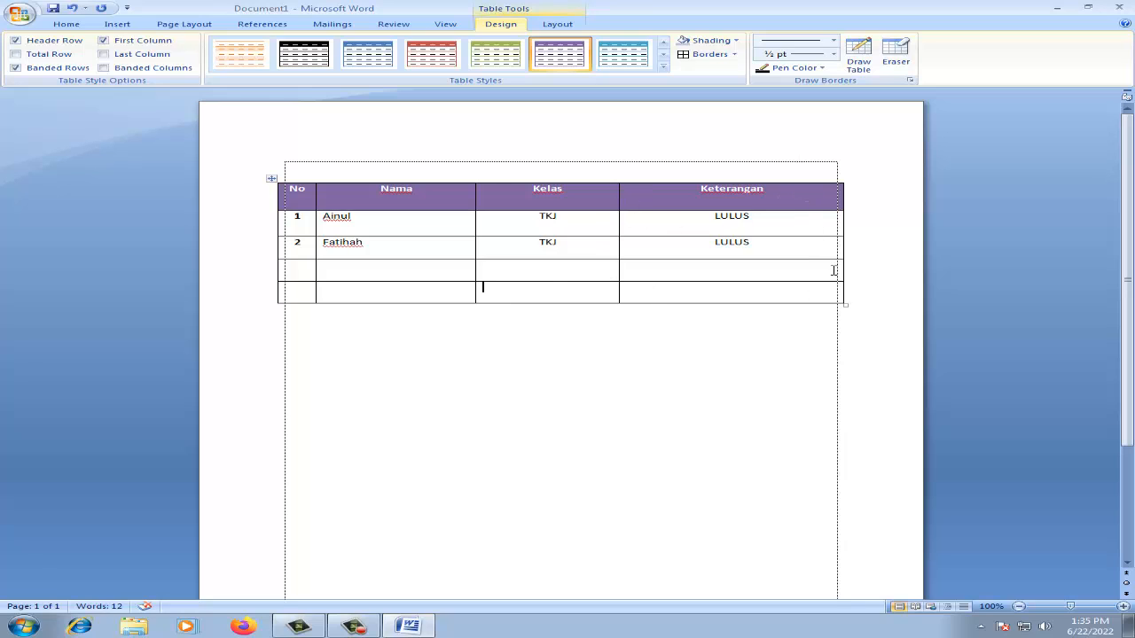
Step: Preview the fully bordered table as it will print, enlarge the page to 100%, and close the preview
{"action": "left_click", "coordinate": [19, 16]}
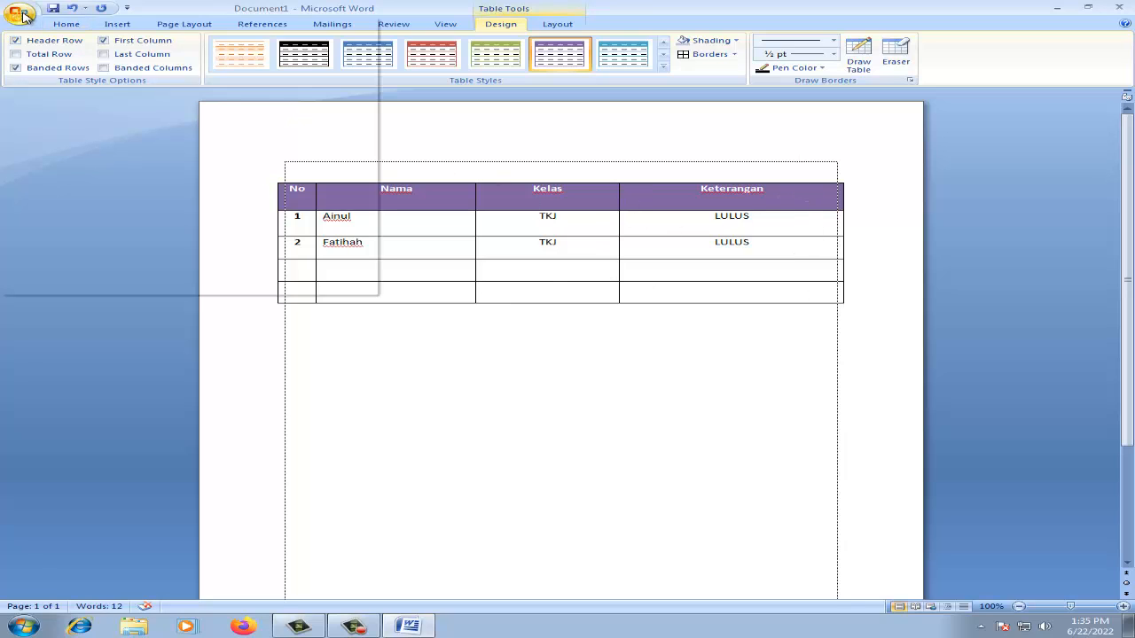
{"action": "mouse_move", "coordinate": [80, 127]}
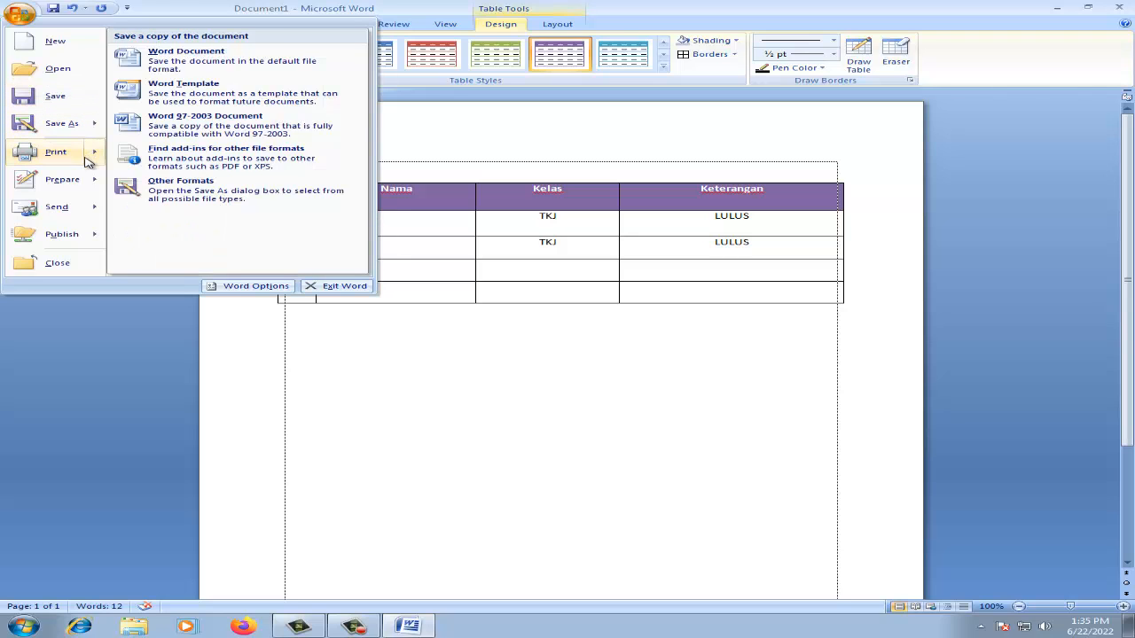
{"action": "mouse_move", "coordinate": [89, 152]}
{"action": "left_click", "coordinate": [144, 133]}
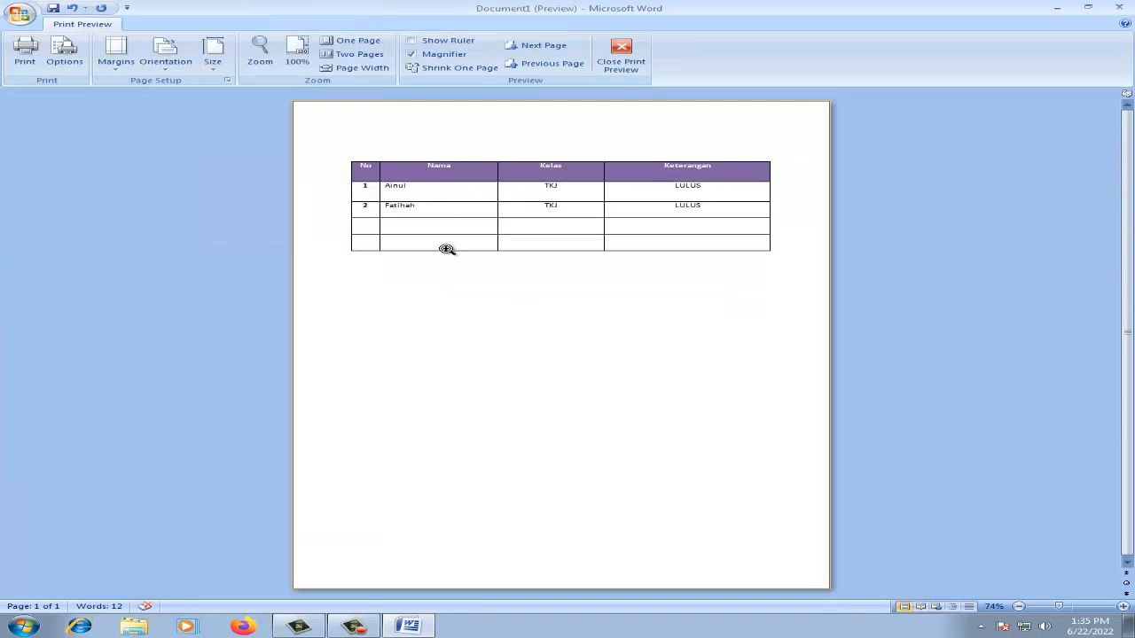
{"action": "left_click", "coordinate": [602, 124]}
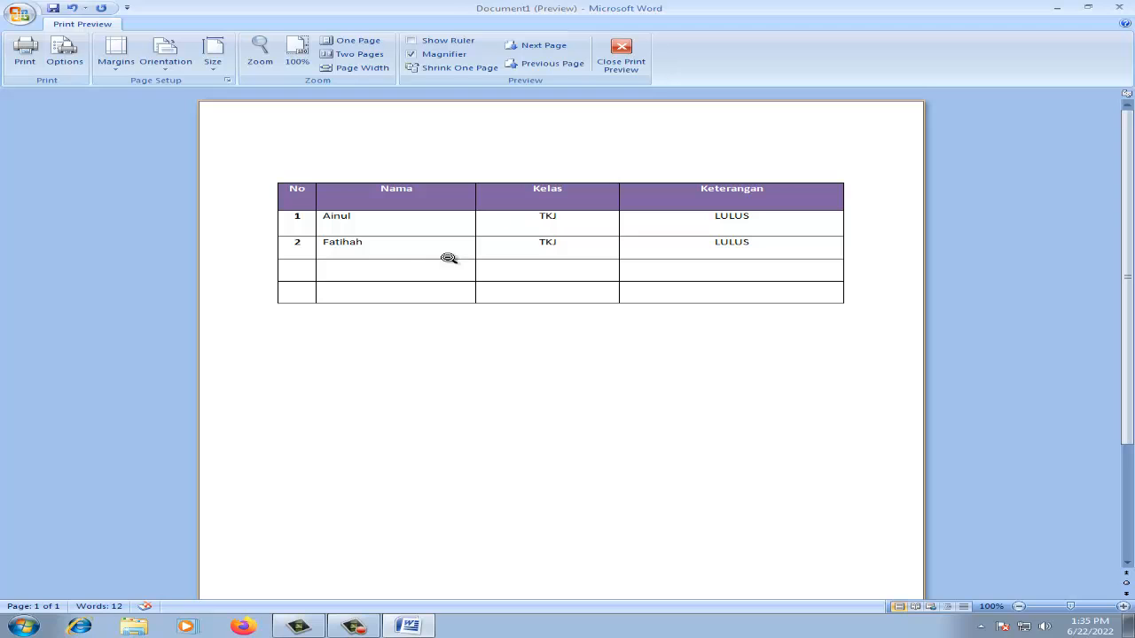
{"action": "left_click", "coordinate": [620, 55]}
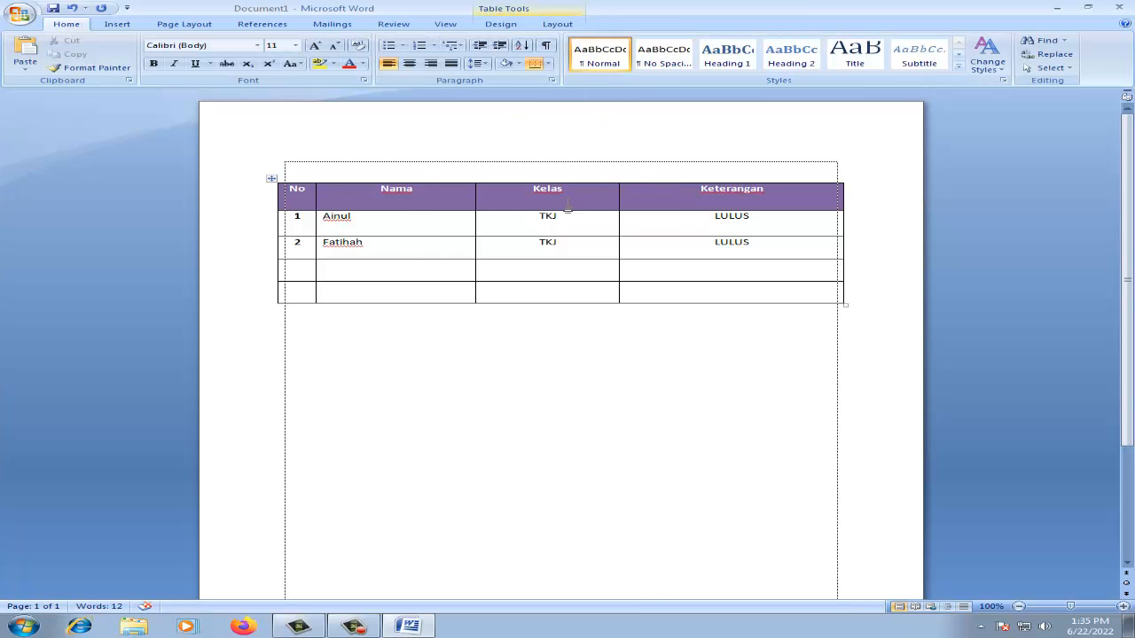